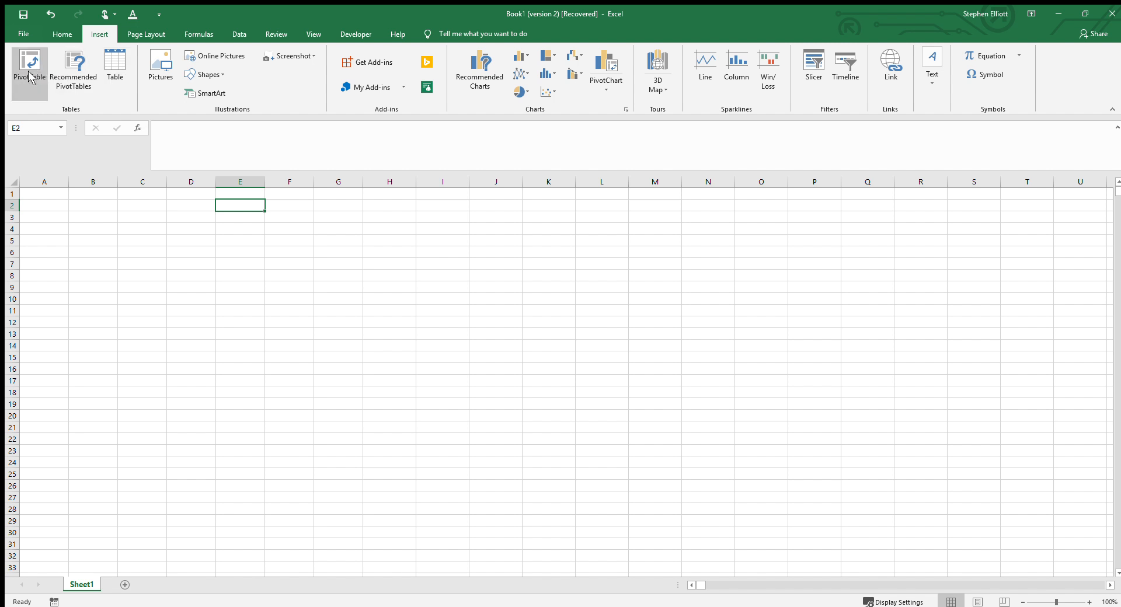
# Start inserting a table on the sheet and clear the suggested data range.
pyautogui.click(116, 70)
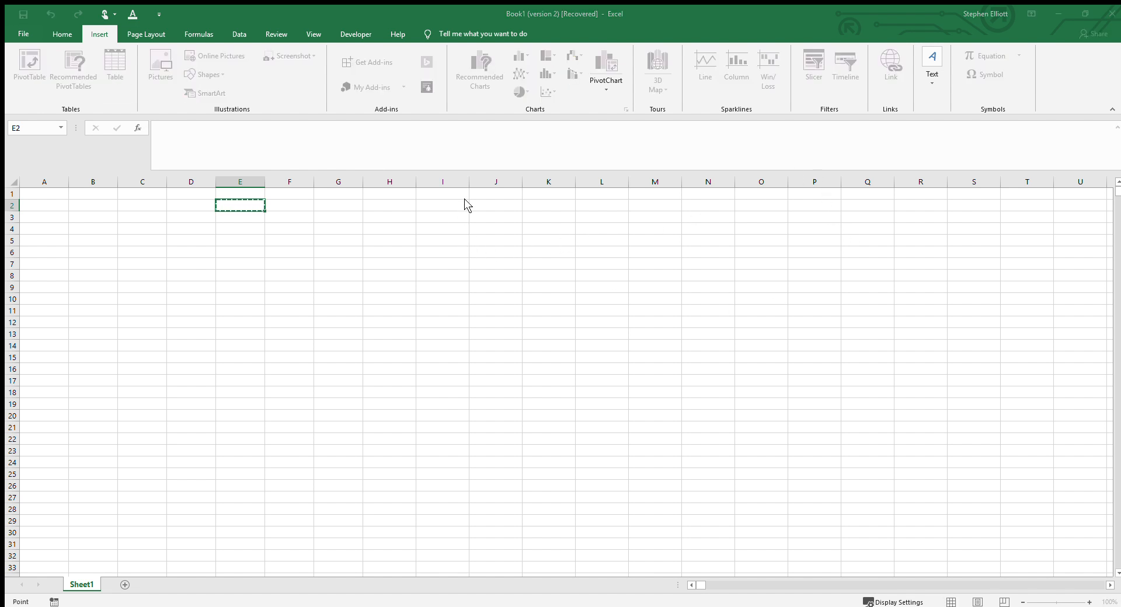
pyautogui.press('Escape')
# Try B2:H27, the whole sheet and columns B to E as the table's data range, clearing each one.
pyautogui.moveTo(90, 207); pyautogui.dragTo(367, 501)
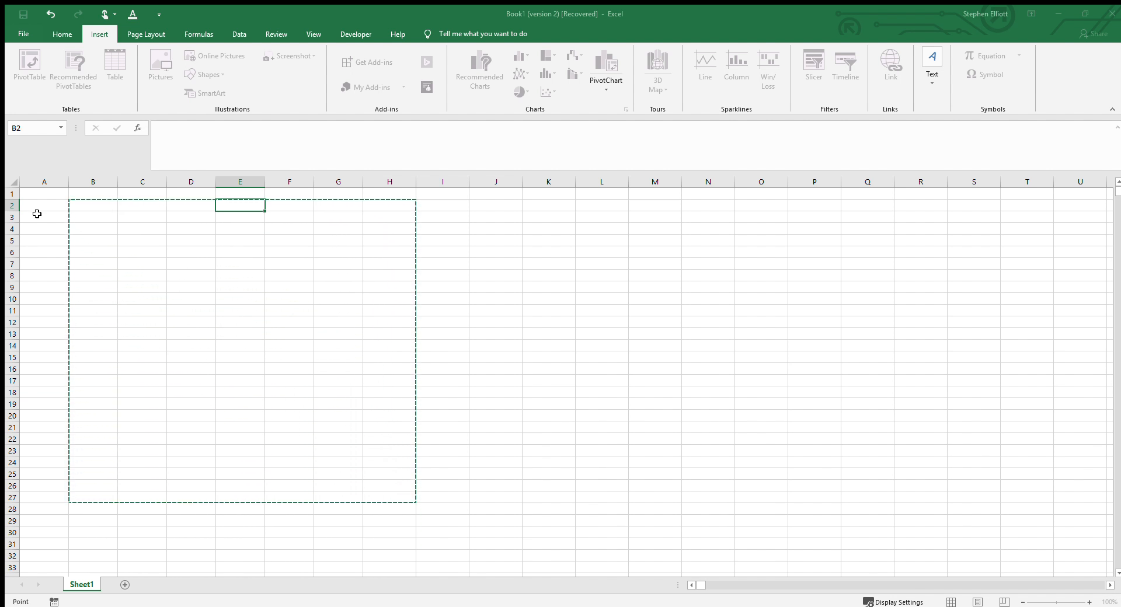
pyautogui.press('Escape')
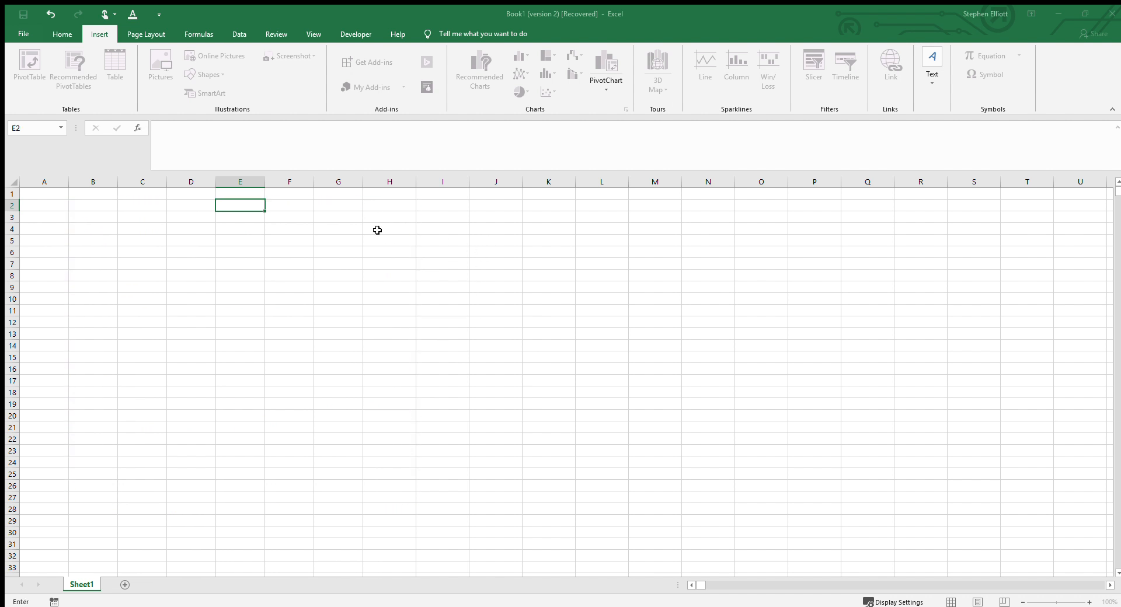
pyautogui.click(14, 182)
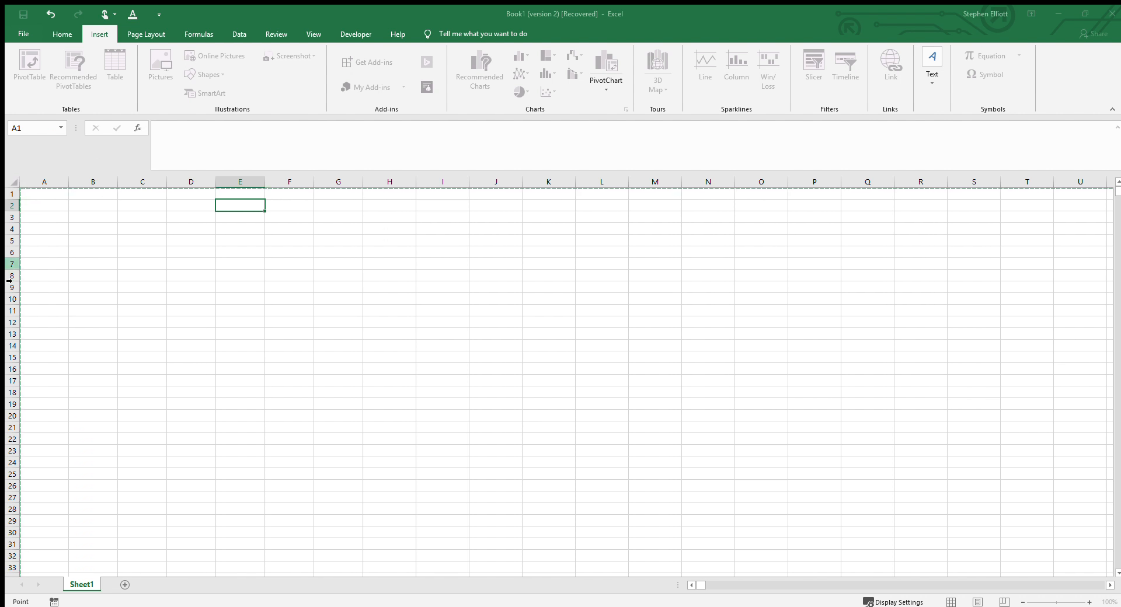
pyautogui.press('Escape')
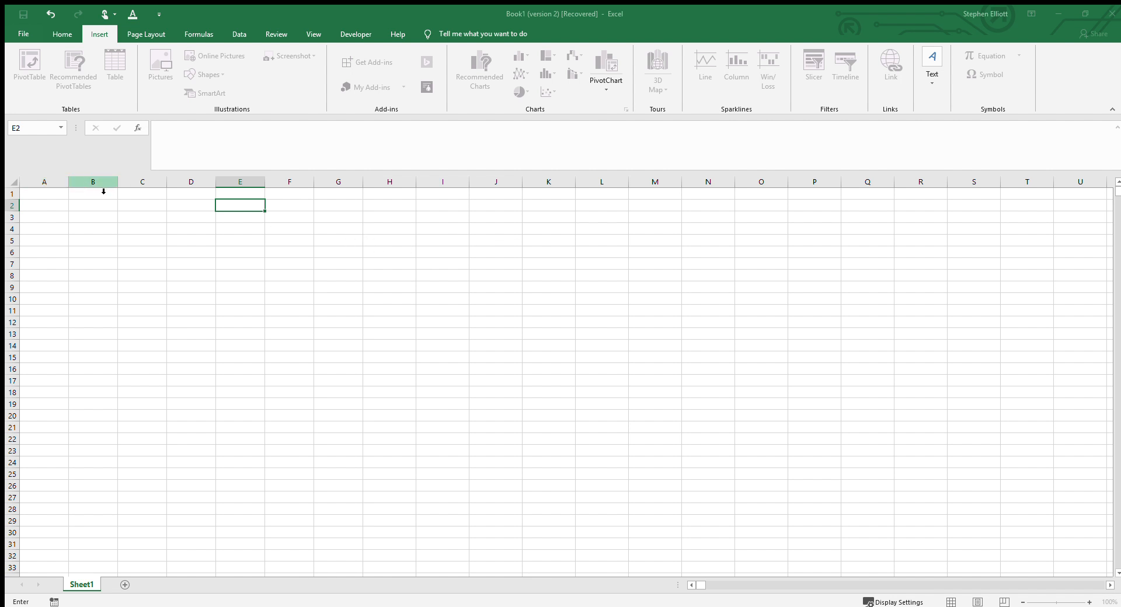
pyautogui.moveTo(99, 184); pyautogui.dragTo(240, 183)
pyautogui.scroll(-6, 108, 280)
pyautogui.scroll(6, 118, 291)
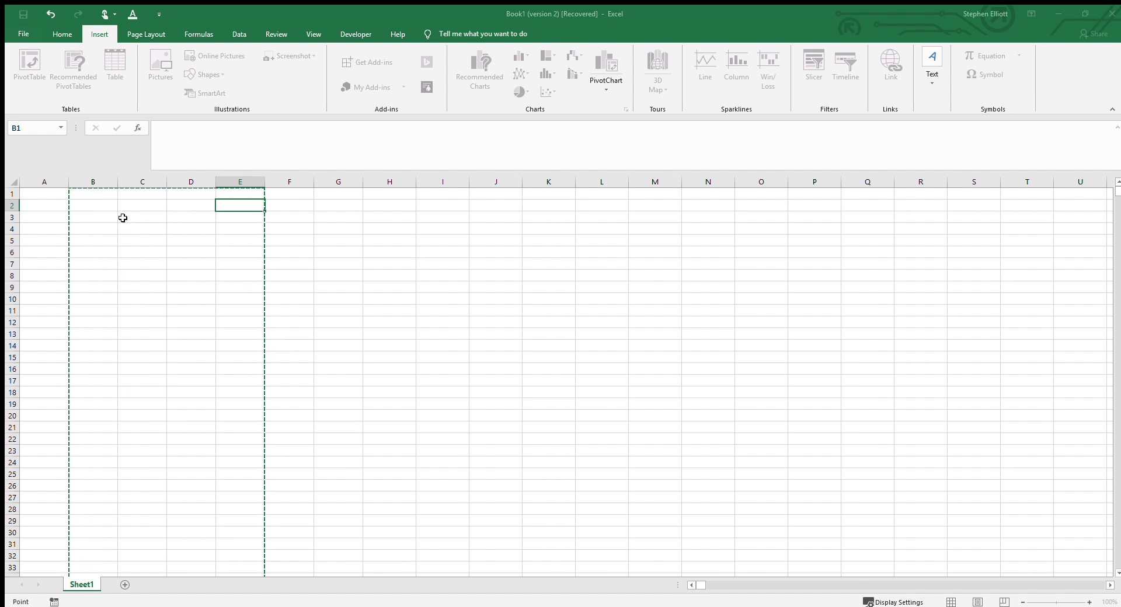
pyautogui.click(478, 244)
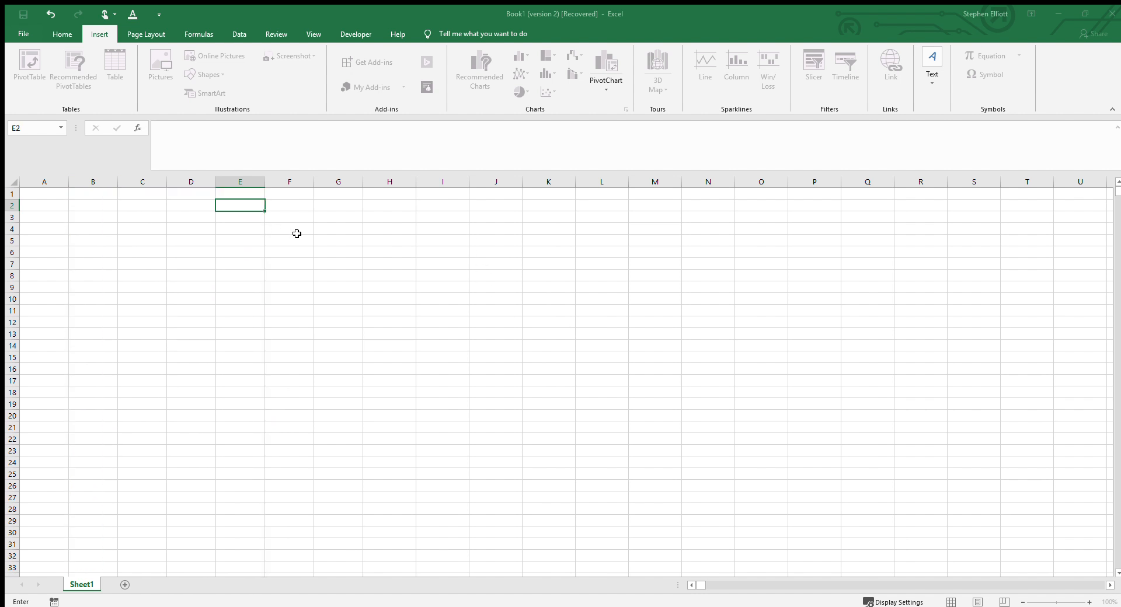
# Set the table's data range to B2:G27 and create the table.
pyautogui.moveTo(82, 203); pyautogui.dragTo(339, 390)
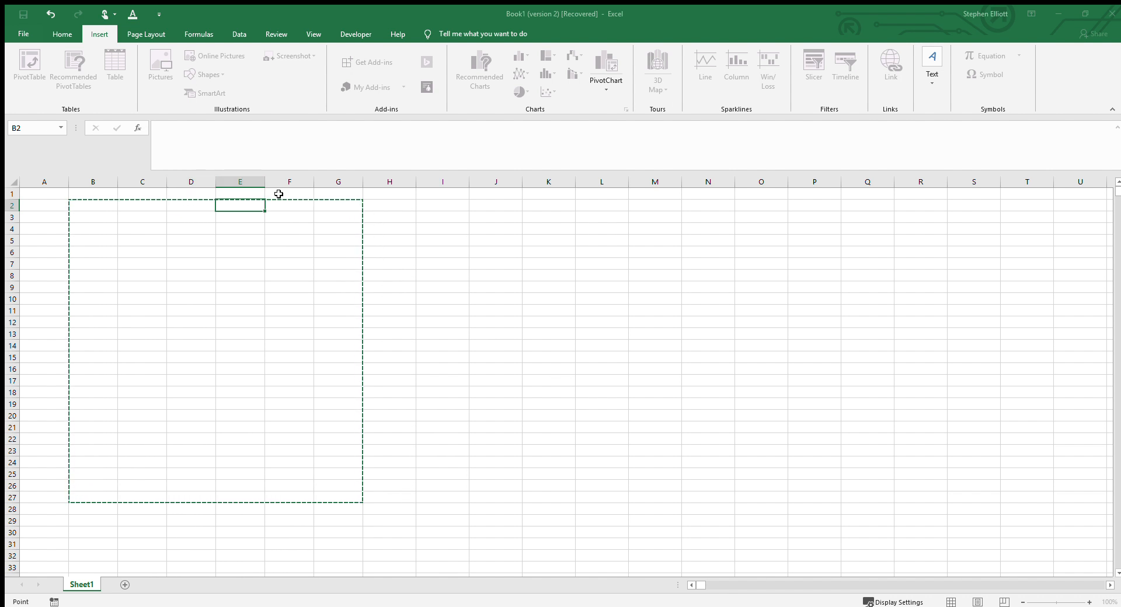
pyautogui.press('Escape')
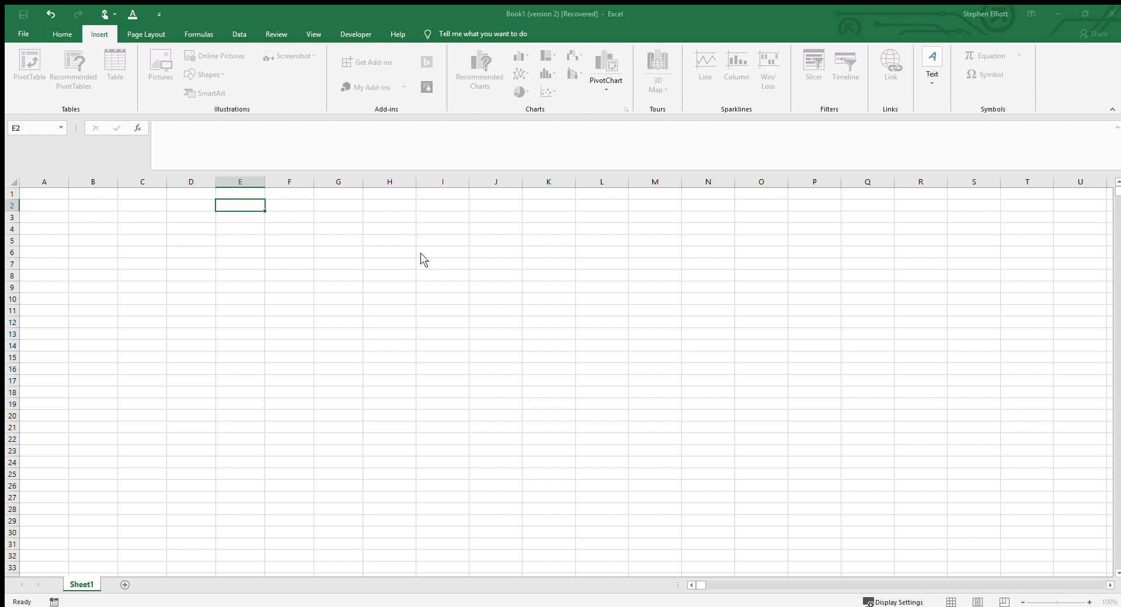
pyautogui.click(462, 276)
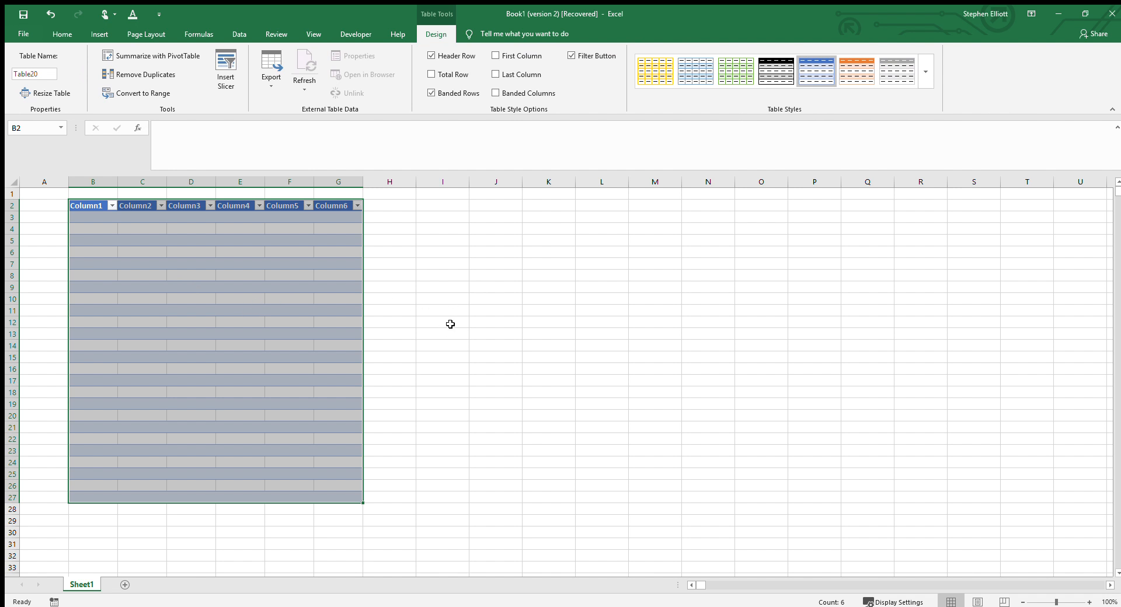
# Examine the header row and body, and compare the available table design options with a cell selected inside and outside the table.
pyautogui.click(81, 206)
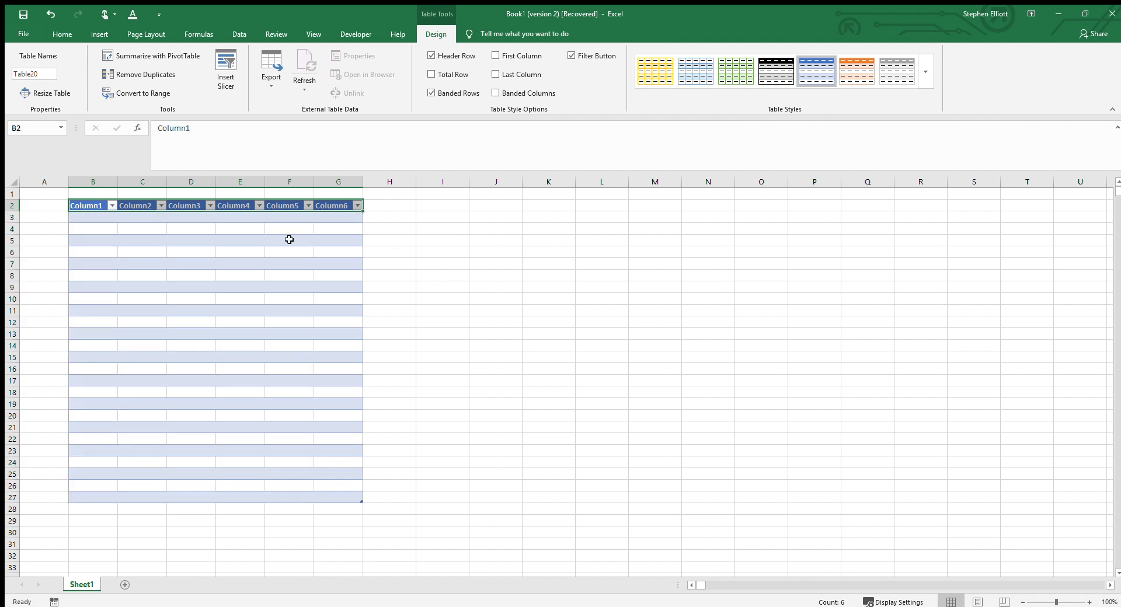
pyautogui.click(86, 216)
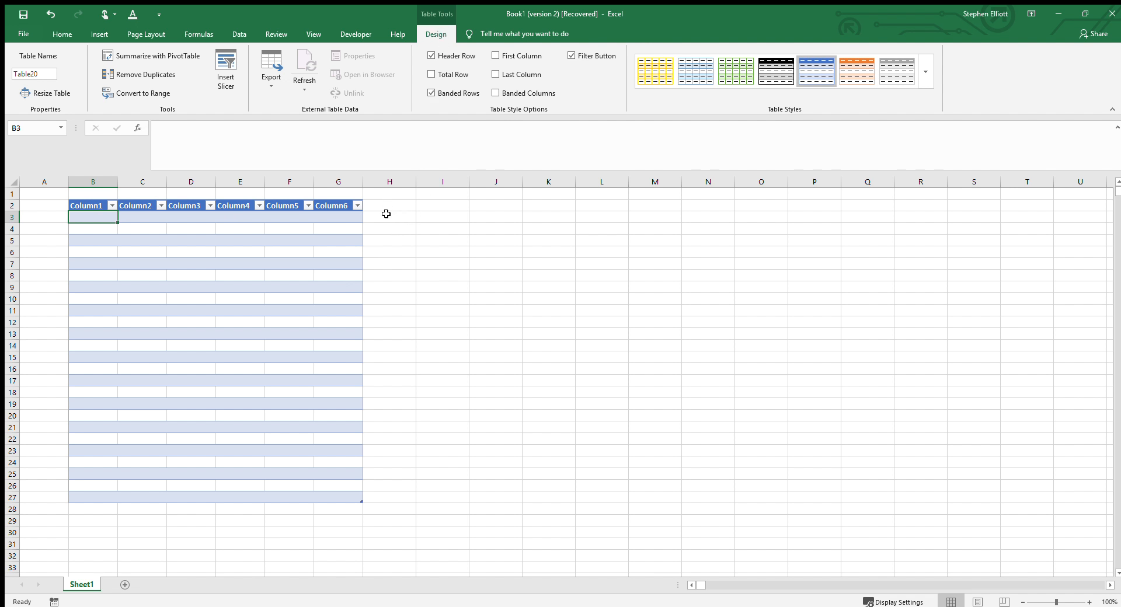
pyautogui.click(439, 216)
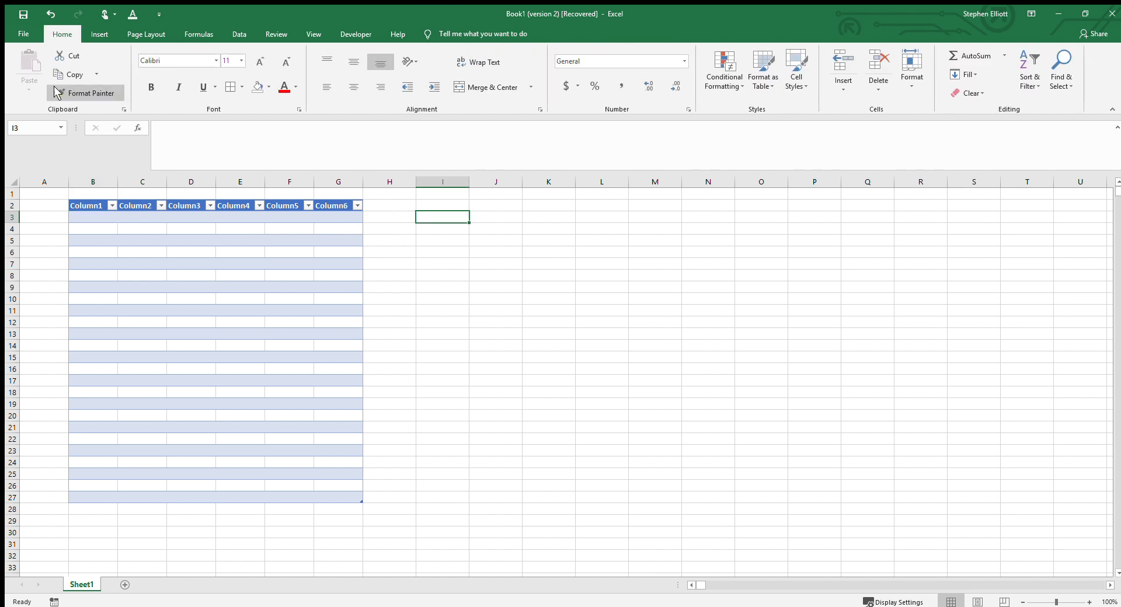
pyautogui.click(103, 219)
pyautogui.click(435, 34)
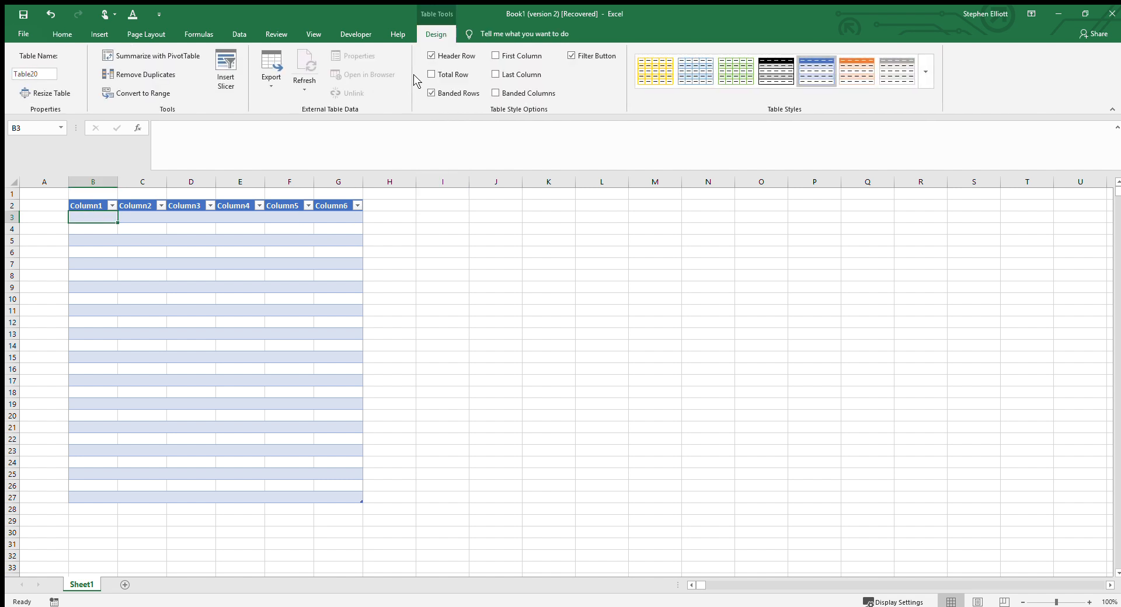
pyautogui.click(61, 34)
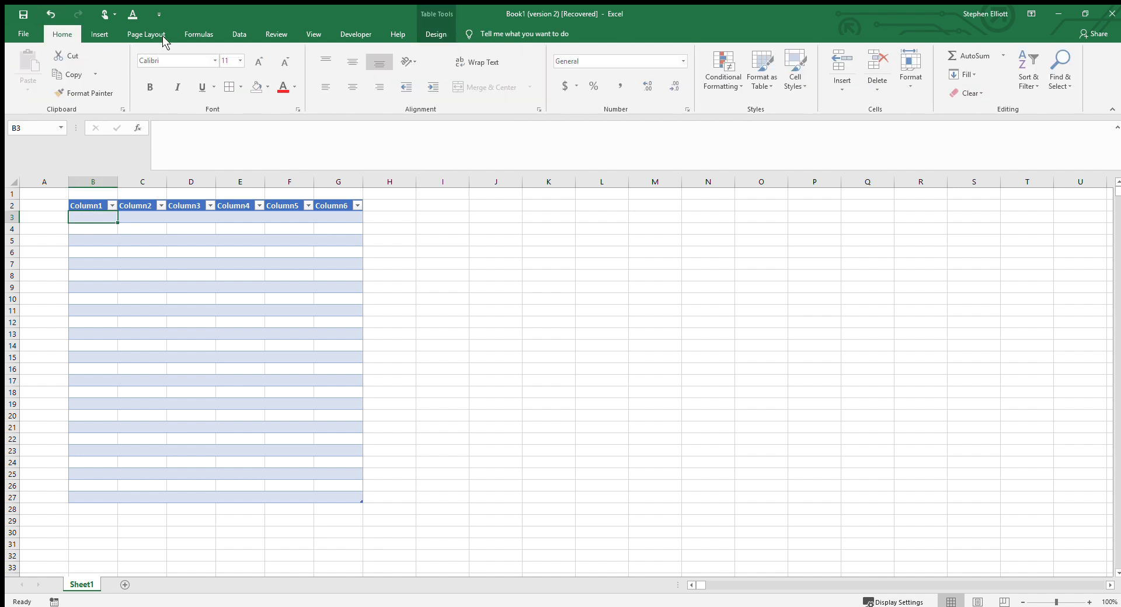
pyautogui.click(433, 35)
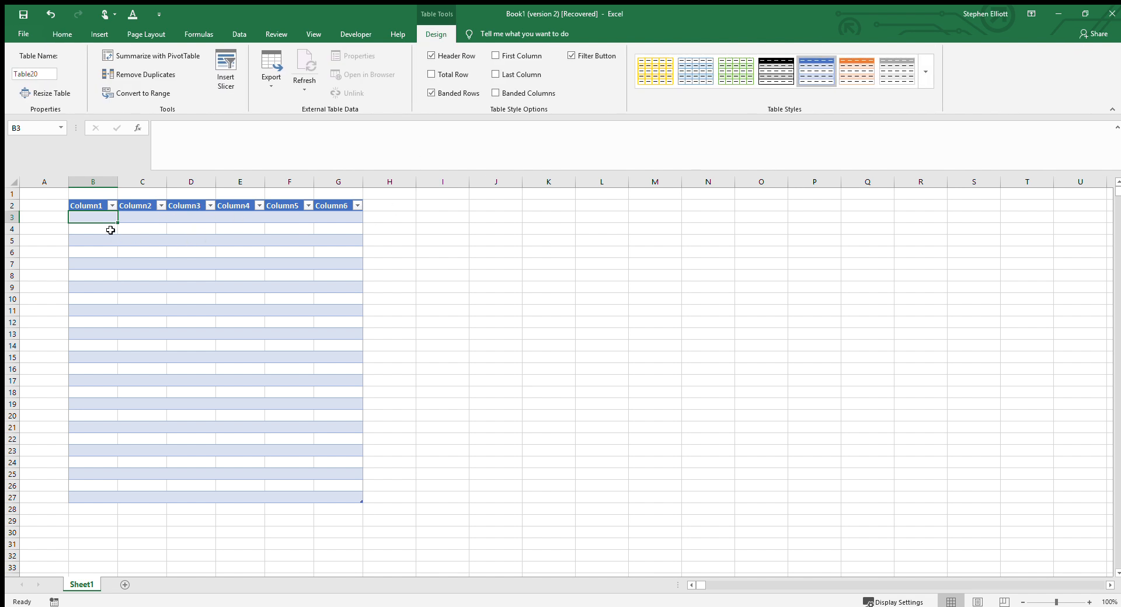
# Select the whole table and switch its header row off and back on.
pyautogui.moveTo(88, 206); pyautogui.dragTo(354, 499)
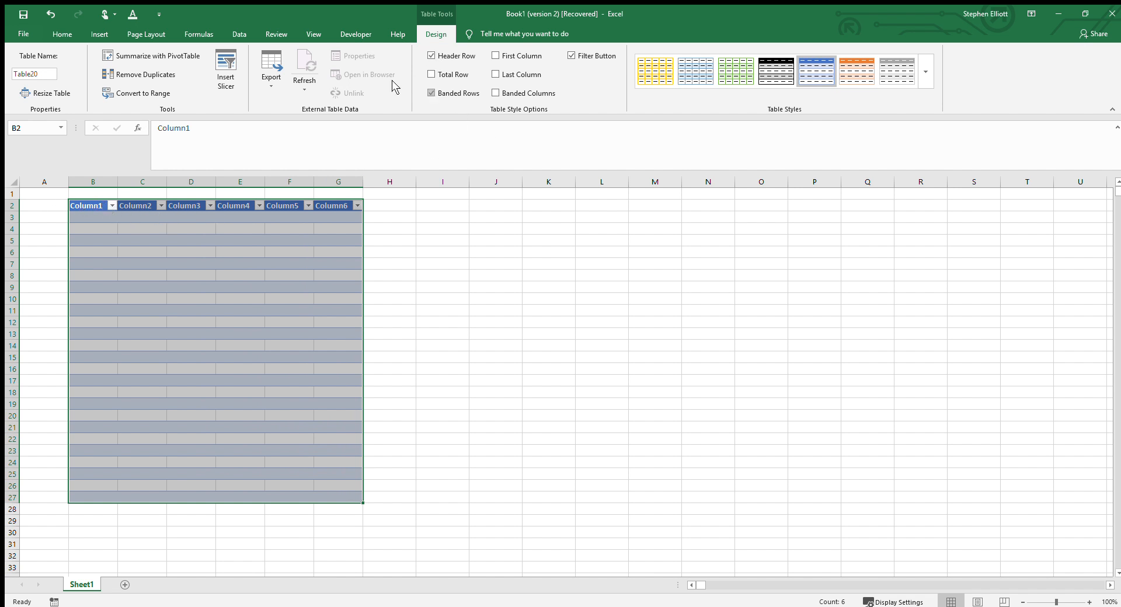
pyautogui.click(431, 56)
pyautogui.click(431, 56)
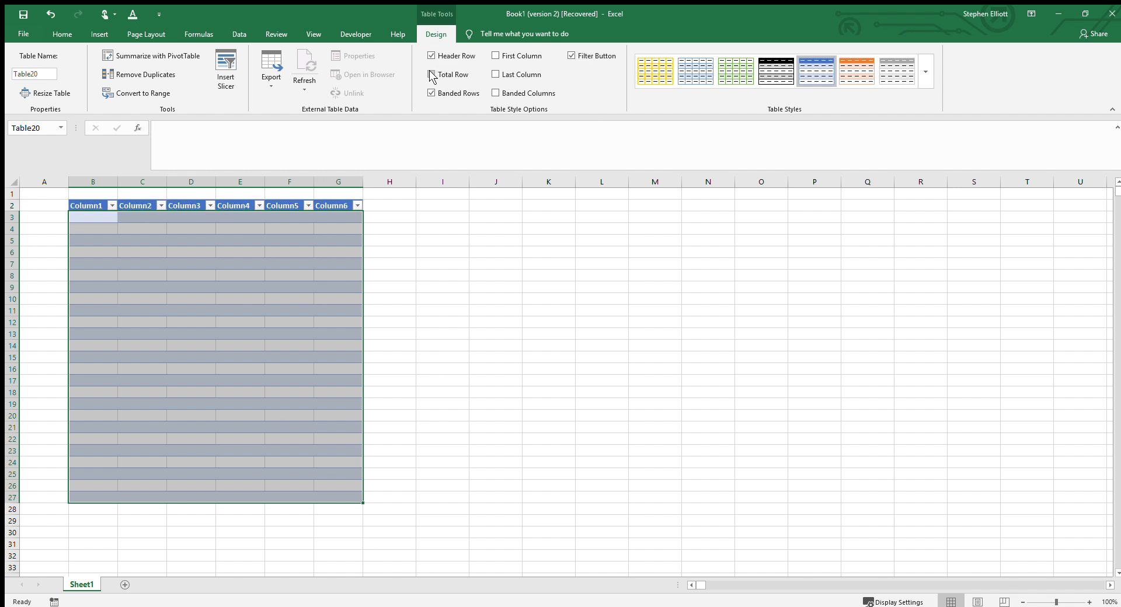
# Add a total row to the table and replace the Column6 total formula with =SUM([Column6]).
pyautogui.click(432, 75)
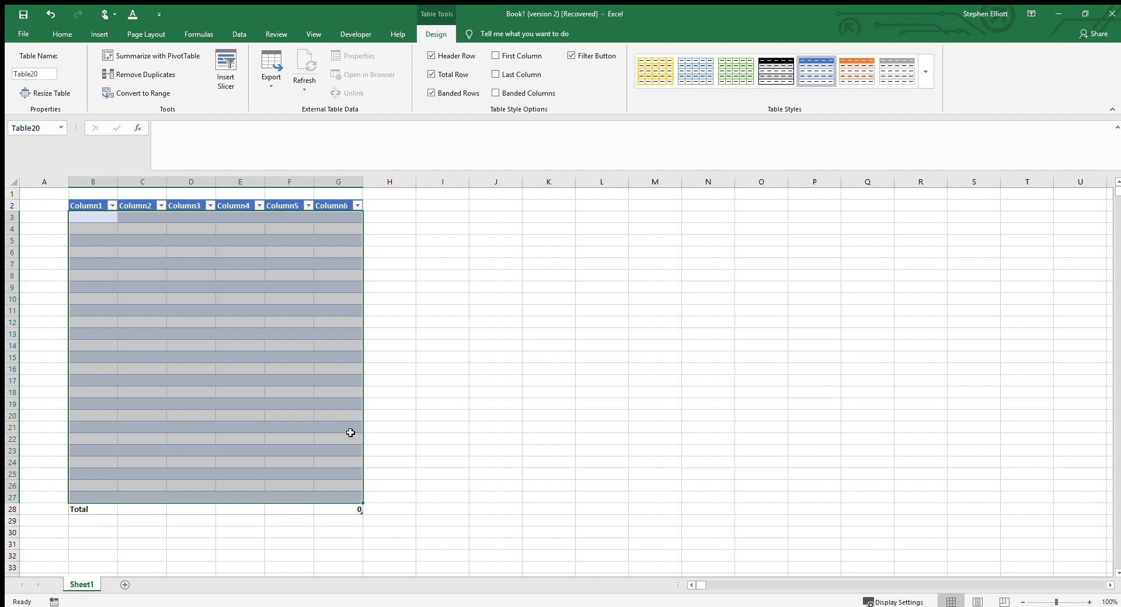
pyautogui.click(328, 507)
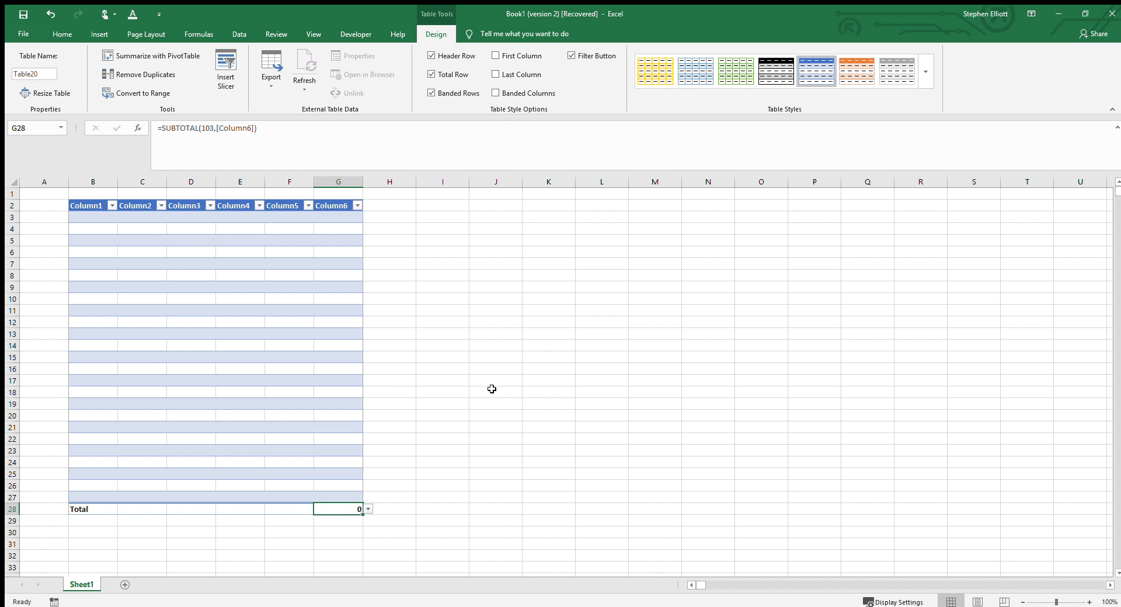
pyautogui.doubleClick(210, 132)
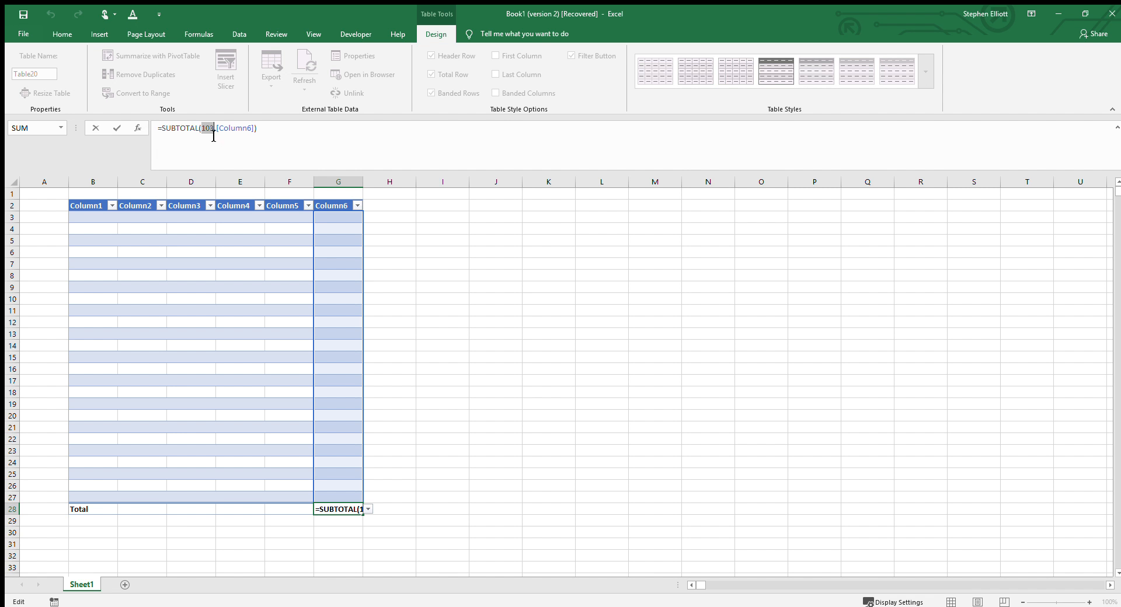
pyautogui.moveTo(260, 129); pyautogui.dragTo(96, 132)
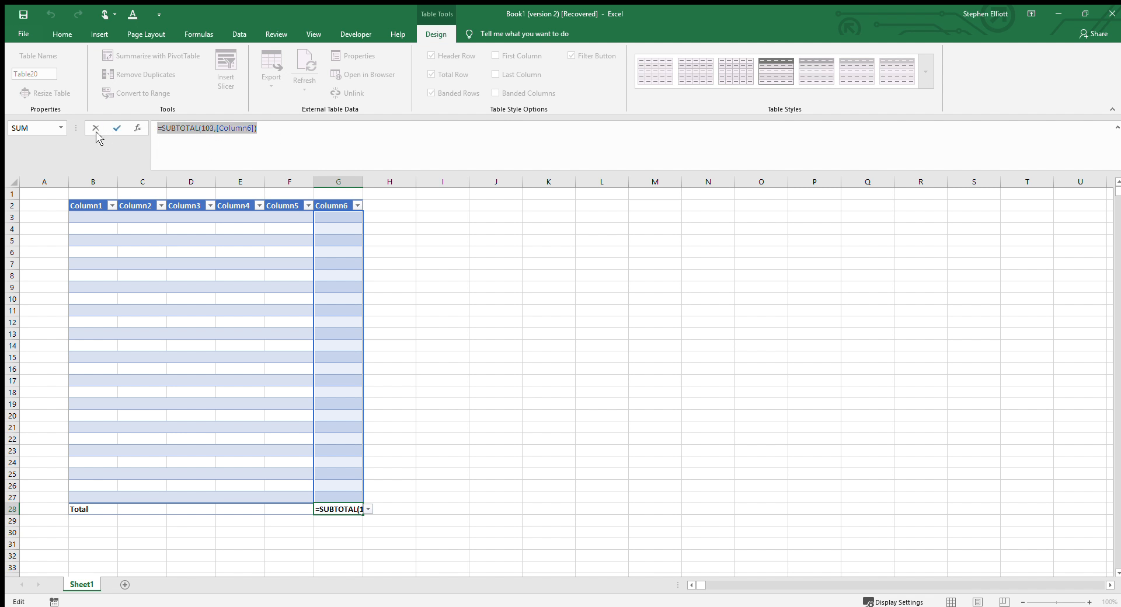
pyautogui.press('BackSpace')
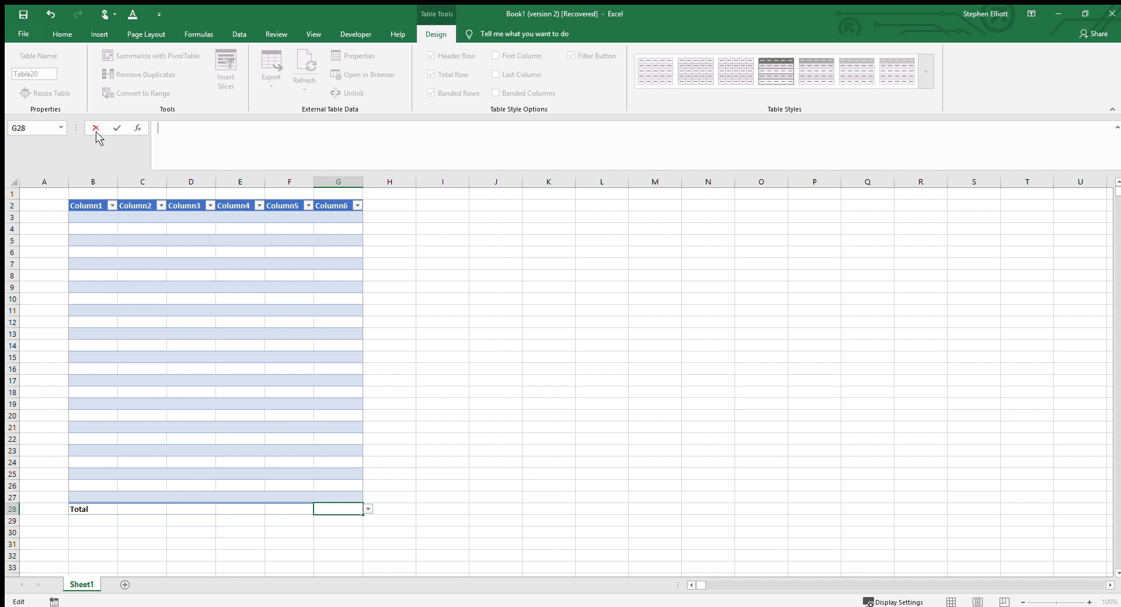
pyautogui.write('=sum(')
pyautogui.moveTo(335, 218); pyautogui.dragTo(330, 498)
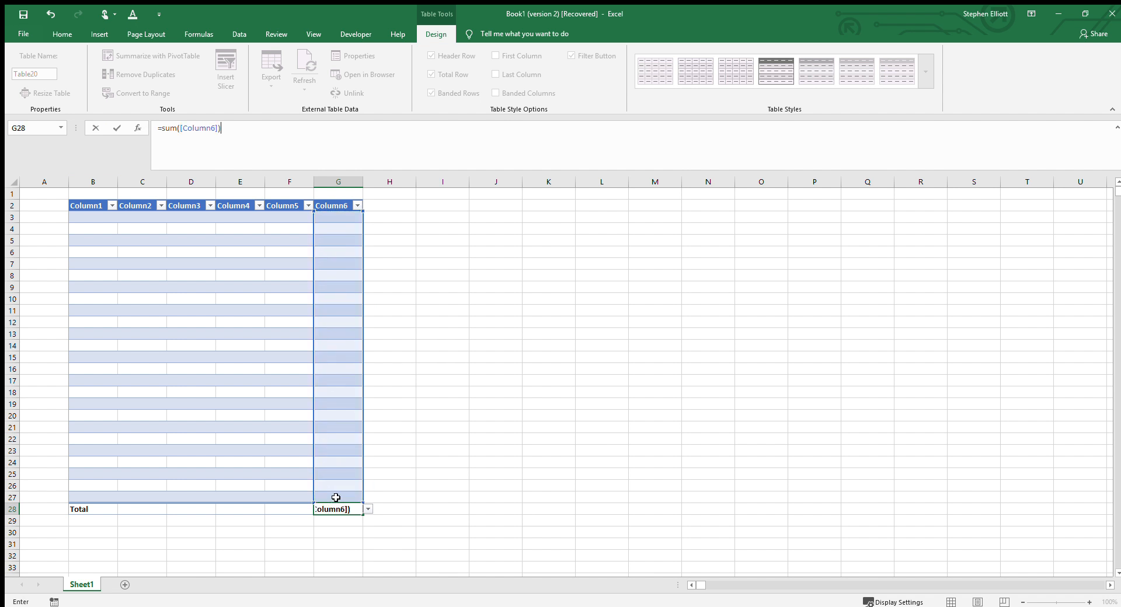
pyautogui.press('Return')
pyautogui.press('Up')
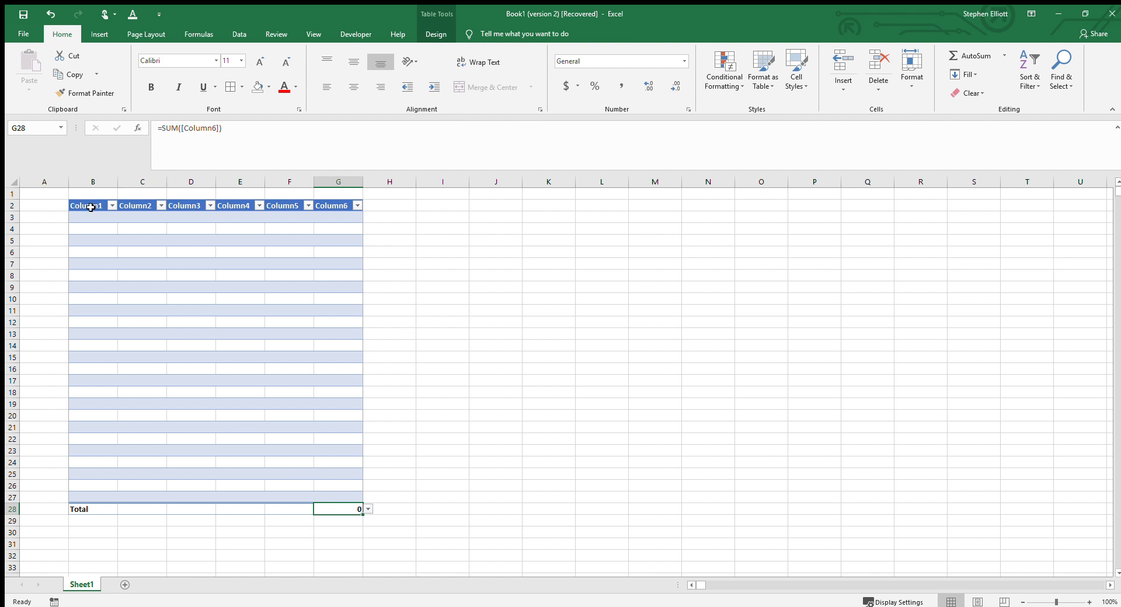
# Fill the SUM formula across the total row back to Column2, rename the Column2 header as test, and check its total formula.
pyautogui.moveTo(362, 512); pyautogui.dragTo(129, 509)
pyautogui.click(130, 509)
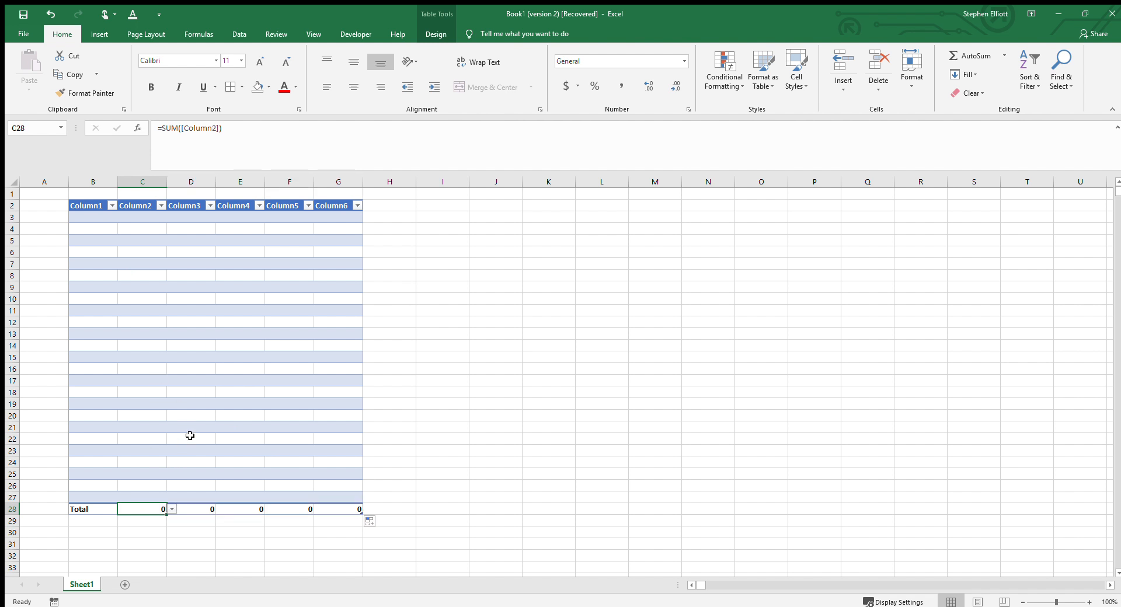
pyautogui.click(151, 205)
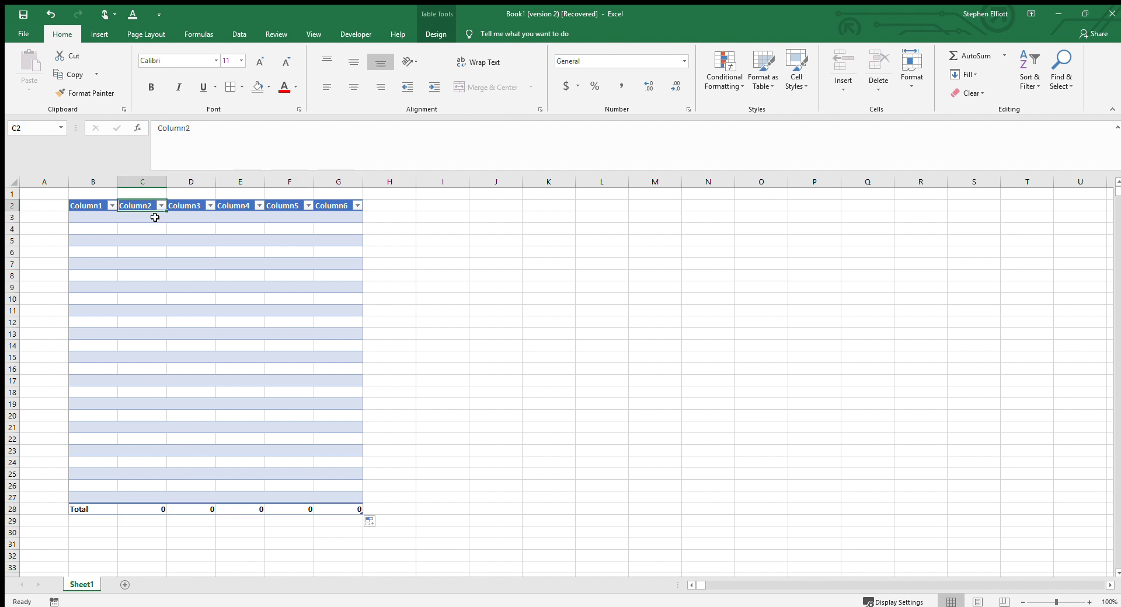
pyautogui.write('te')
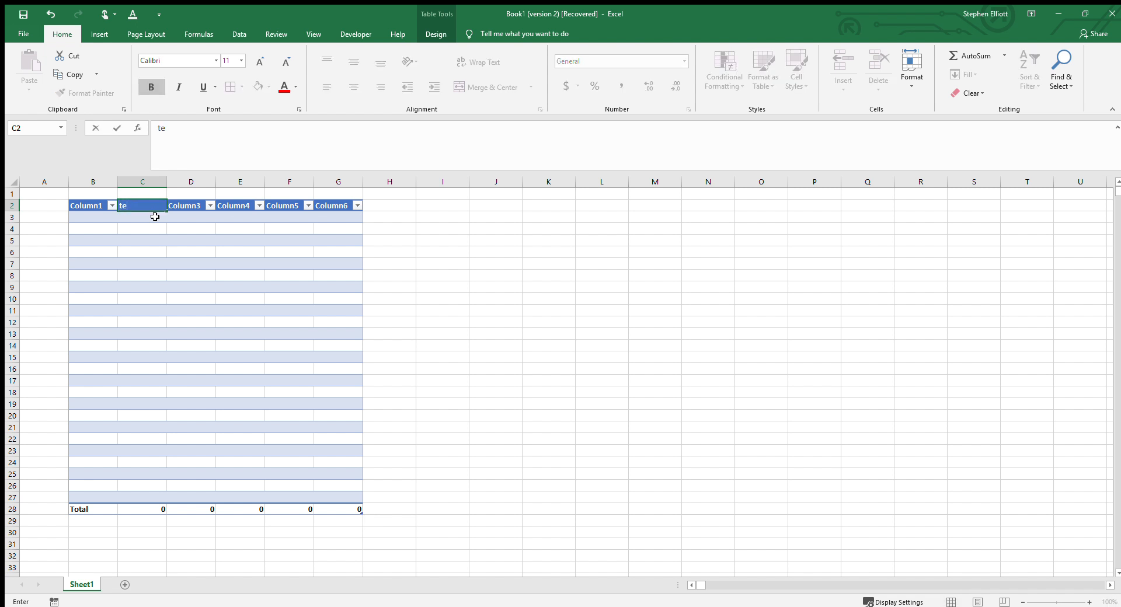
pyautogui.press('Return')
pyautogui.click(144, 508)
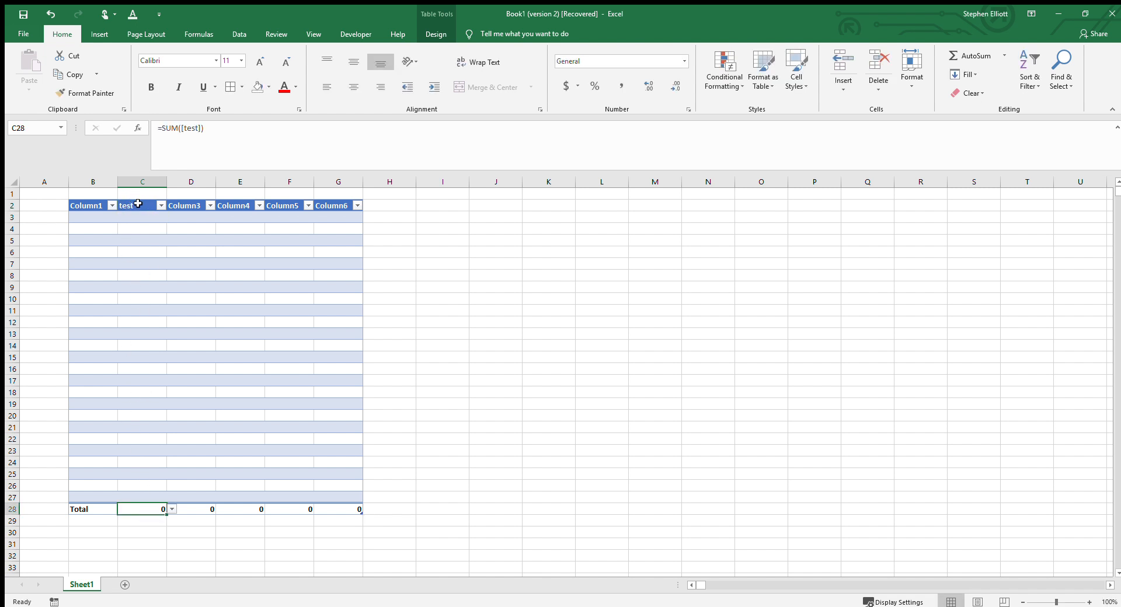
# Toggle the table's total row and leave it turned off.
pyautogui.click(97, 205)
pyautogui.click(435, 34)
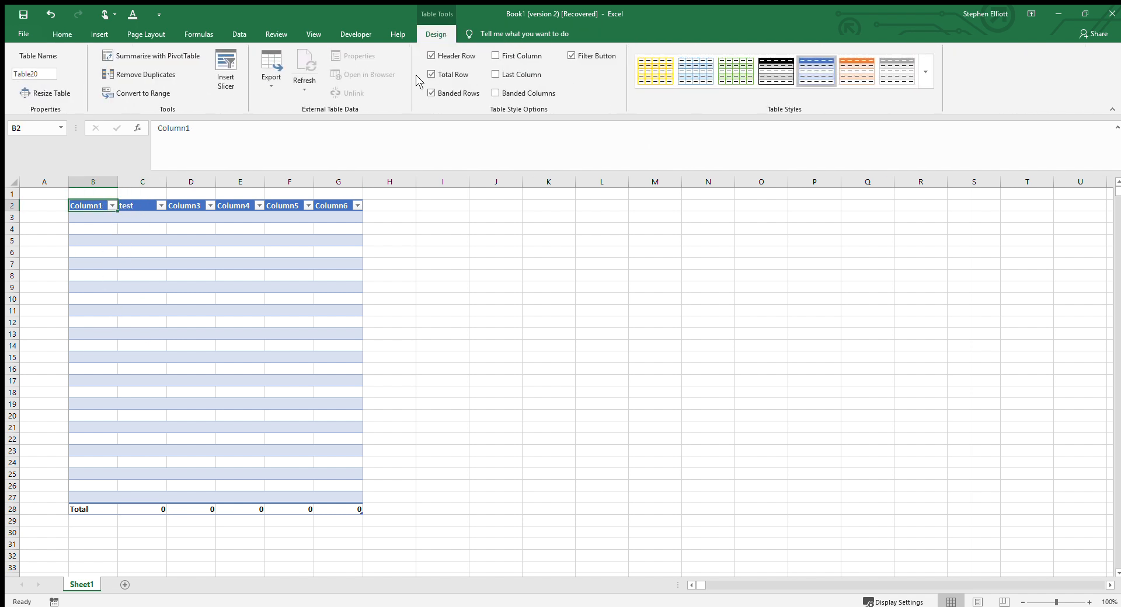
pyautogui.click(431, 75)
pyautogui.click(431, 75)
pyautogui.click(431, 75)
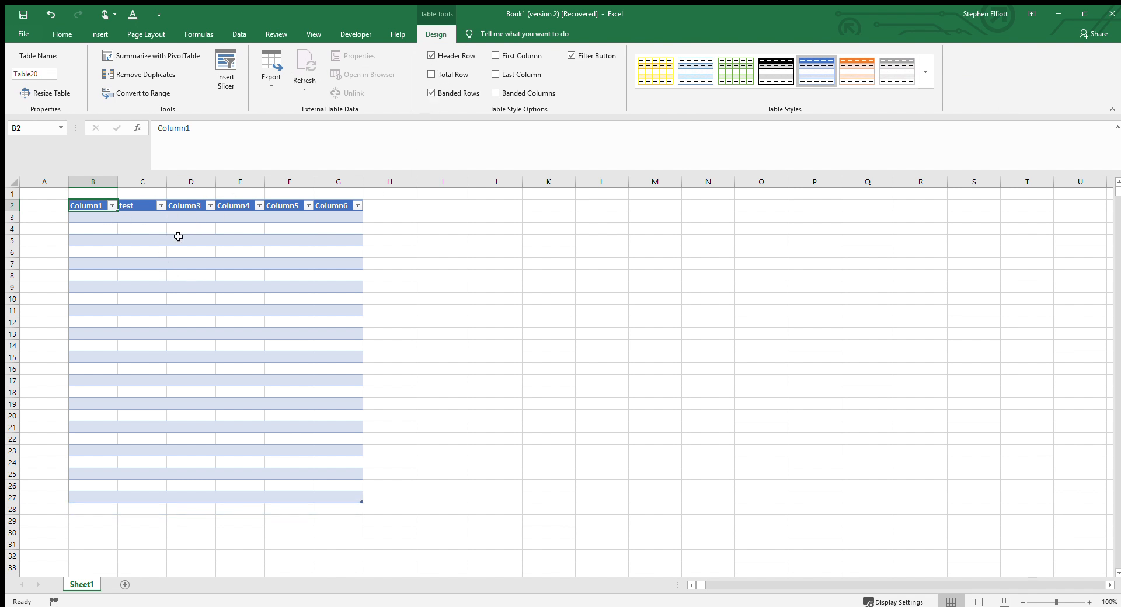
# Inspect the alternating shading of the table's body rows and turn off banded rows.
pyautogui.moveTo(86, 217)
pyautogui.mouseDown()
pyautogui.moveTo(303, 482)
pyautogui.moveTo(342, 496)
pyautogui.mouseUp()
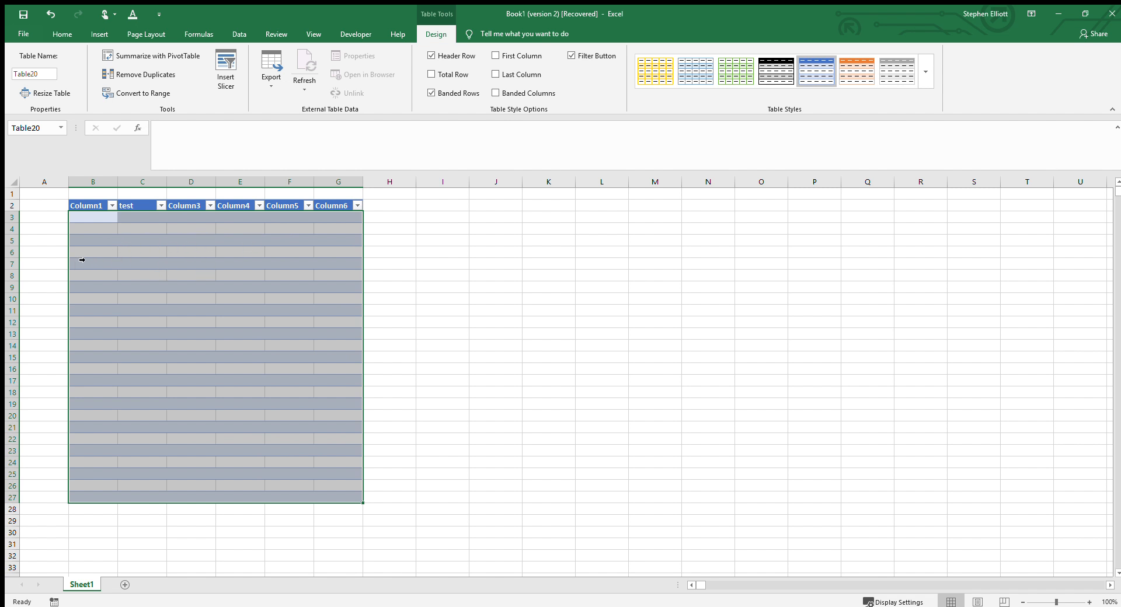
pyautogui.moveTo(112, 215); pyautogui.dragTo(338, 220)
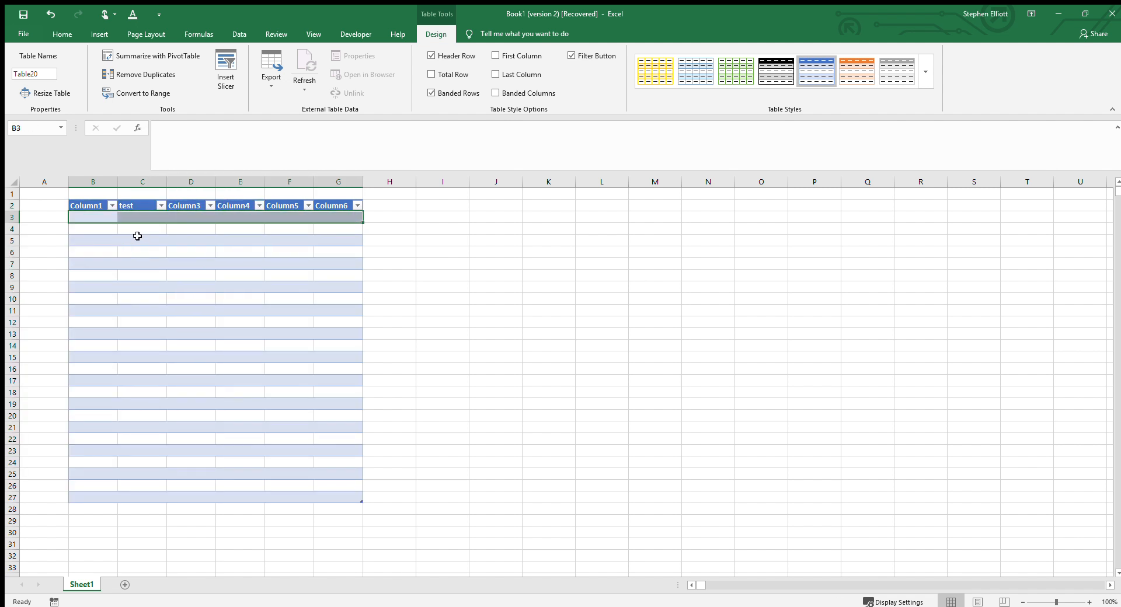
pyautogui.click(116, 227)
pyautogui.moveTo(117, 227); pyautogui.dragTo(335, 230)
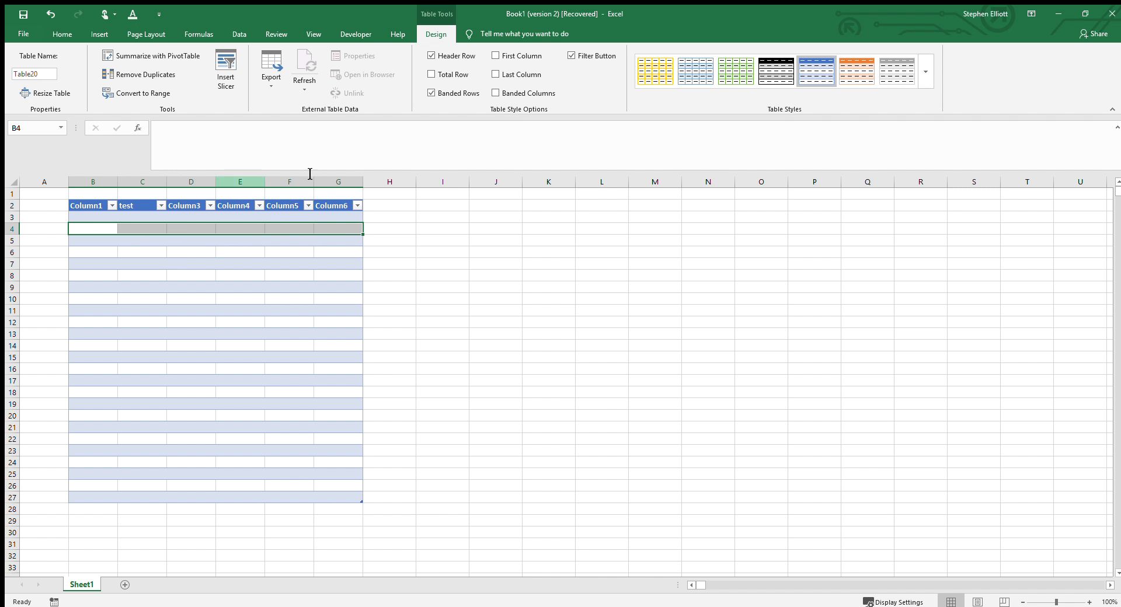
pyautogui.click(431, 93)
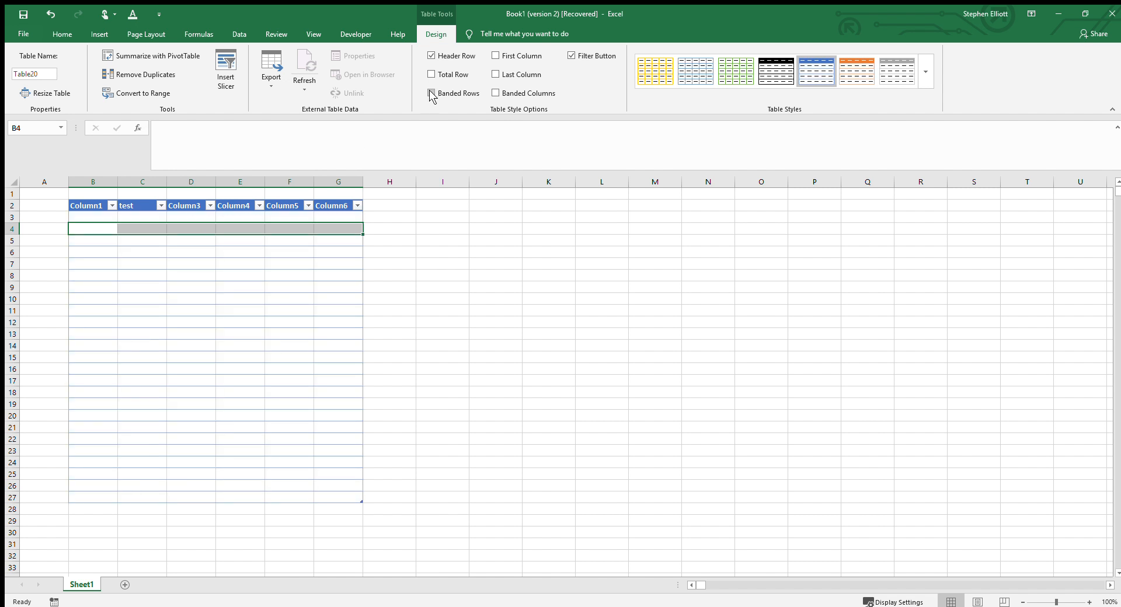
# Turn banded rows back on for the table body B3:G27 and toggle banded columns, leaving them off.
pyautogui.moveTo(90, 216); pyautogui.dragTo(358, 497)
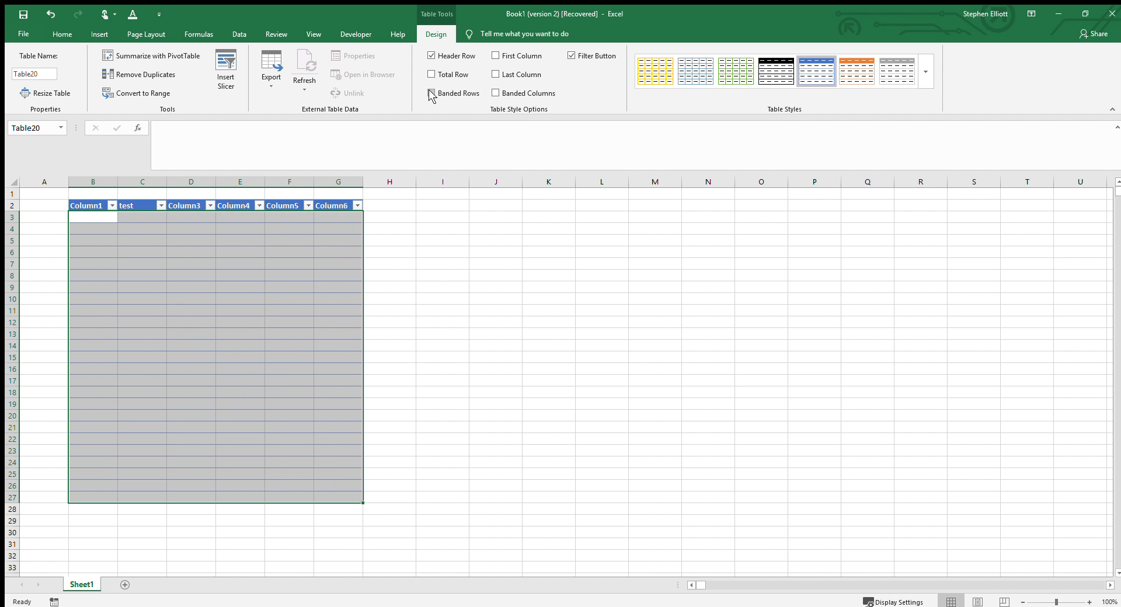
pyautogui.click(431, 93)
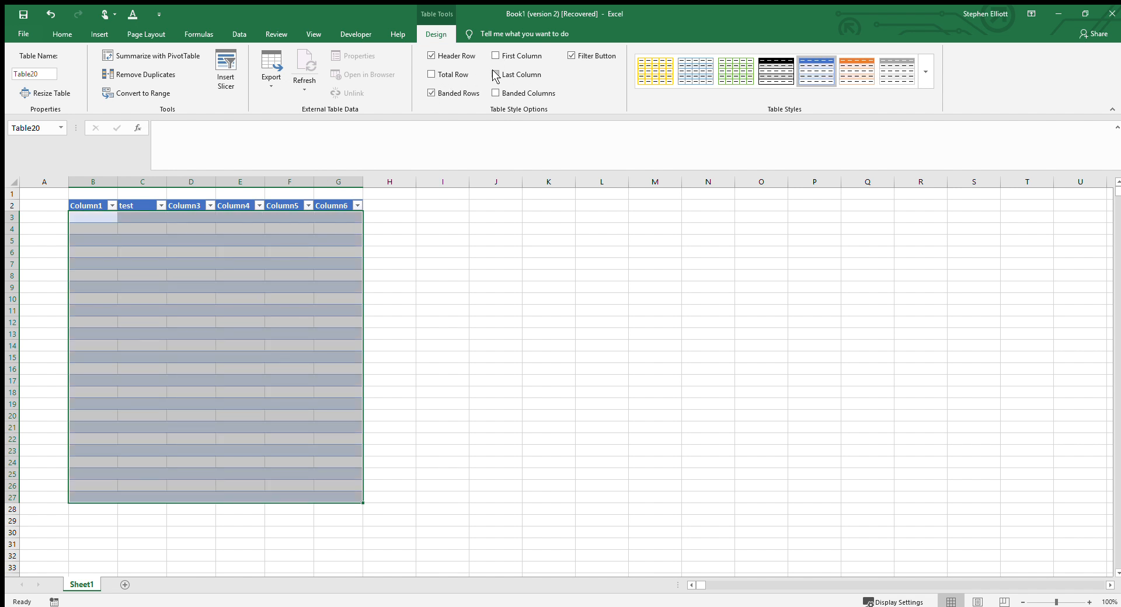
pyautogui.click(494, 94)
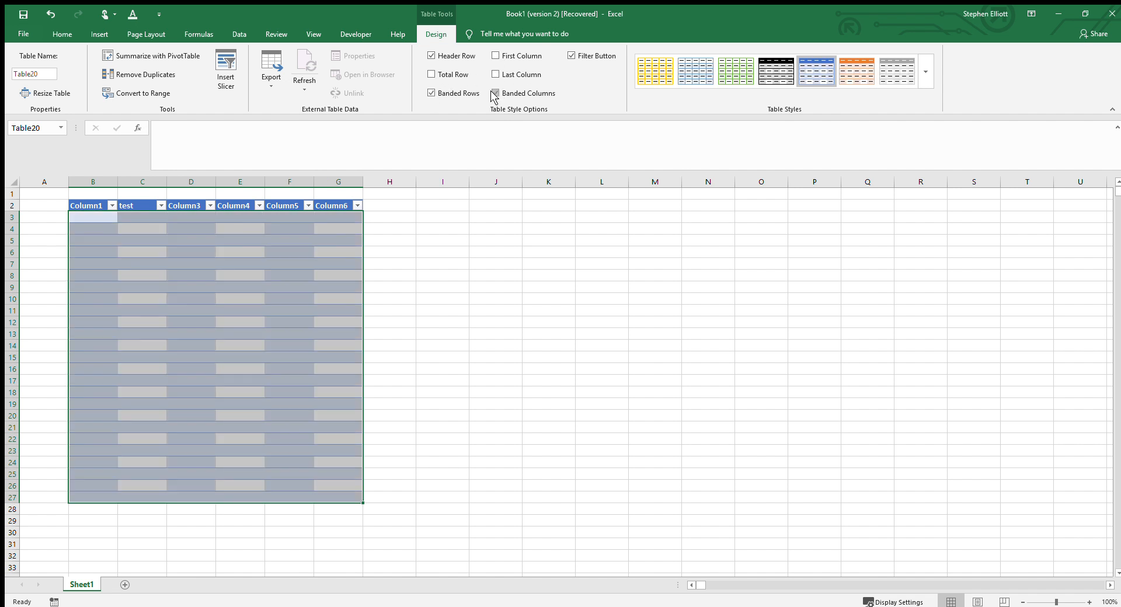
pyautogui.click(494, 95)
pyautogui.click(494, 94)
pyautogui.click(496, 94)
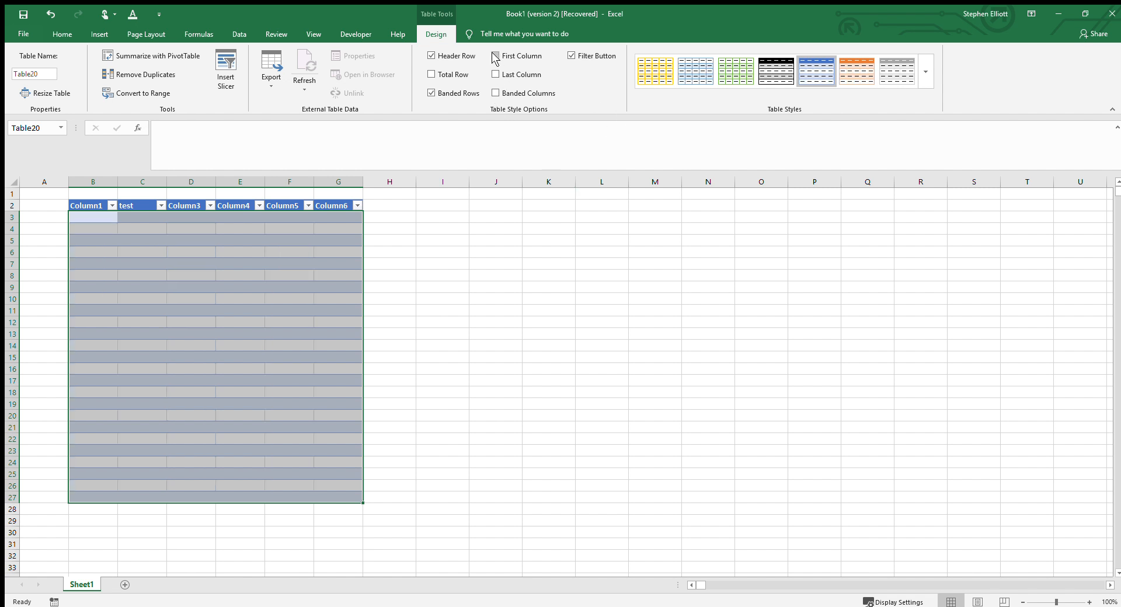
# Apply the black table style and turn on the First Column and Last Column emphasis, toggling both to compare.
pyautogui.click(495, 57)
pyautogui.click(494, 74)
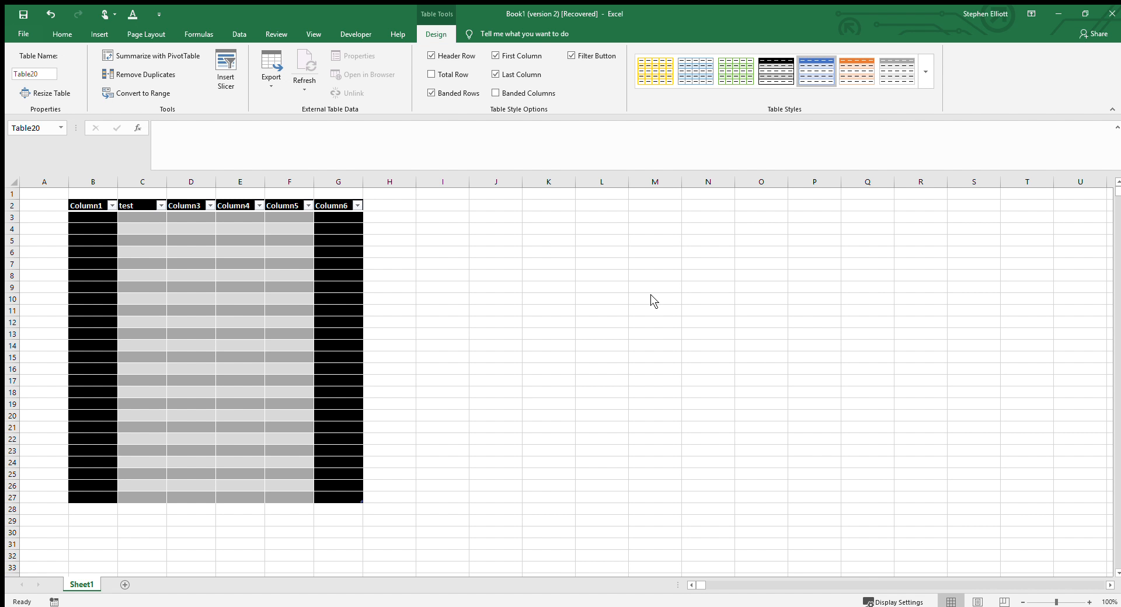
pyautogui.click(496, 56)
pyautogui.click(495, 74)
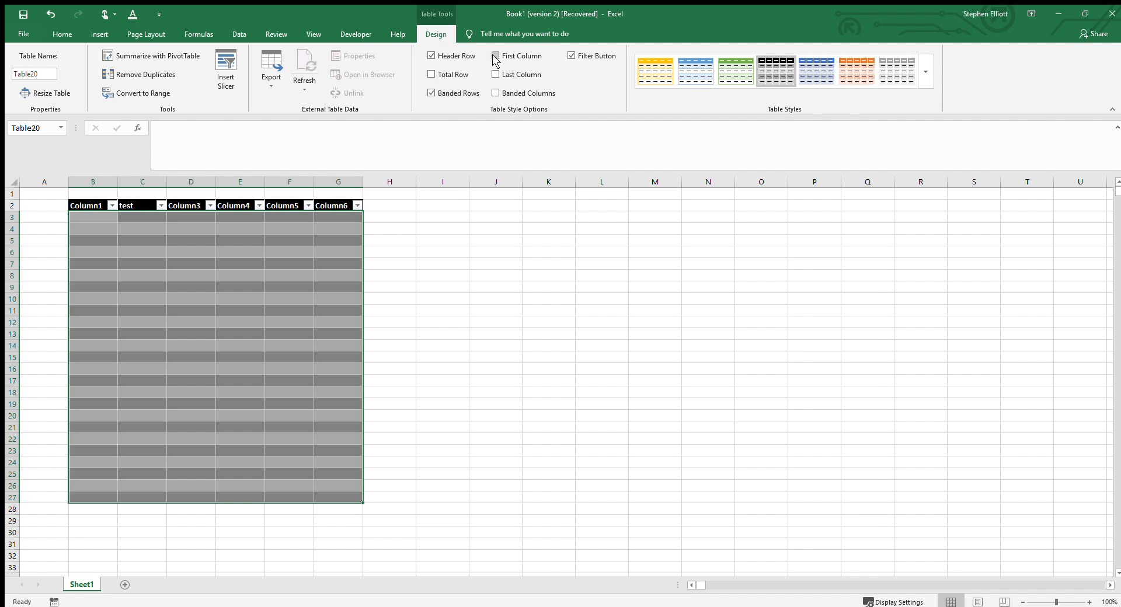
pyautogui.click(496, 56)
pyautogui.click(495, 73)
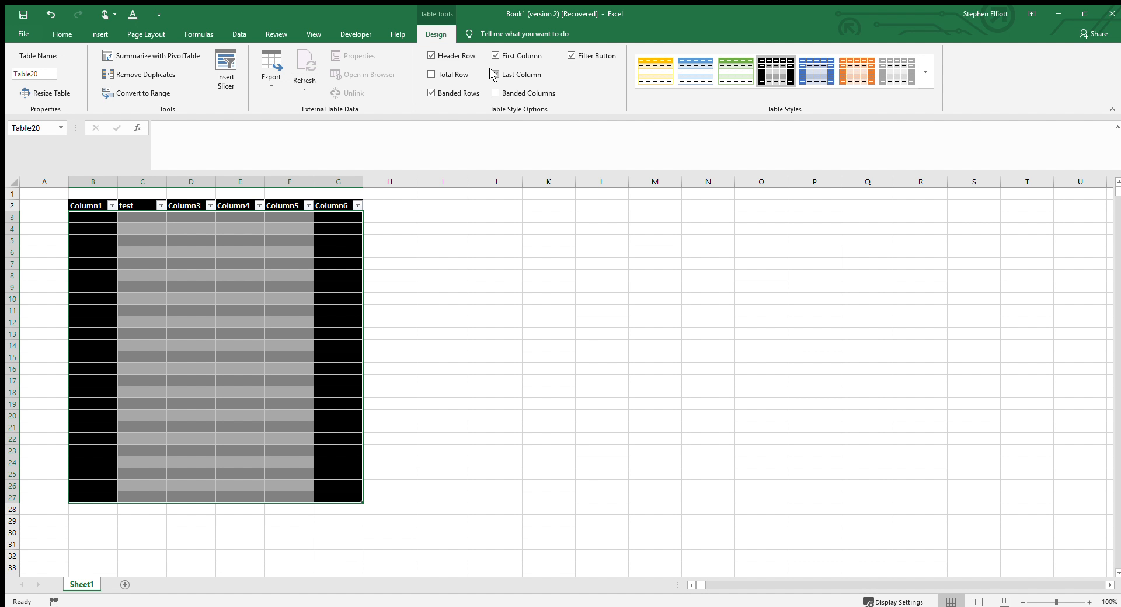
# Enter two people's first names in cells B3 and B4 of Column1.
pyautogui.click(105, 216)
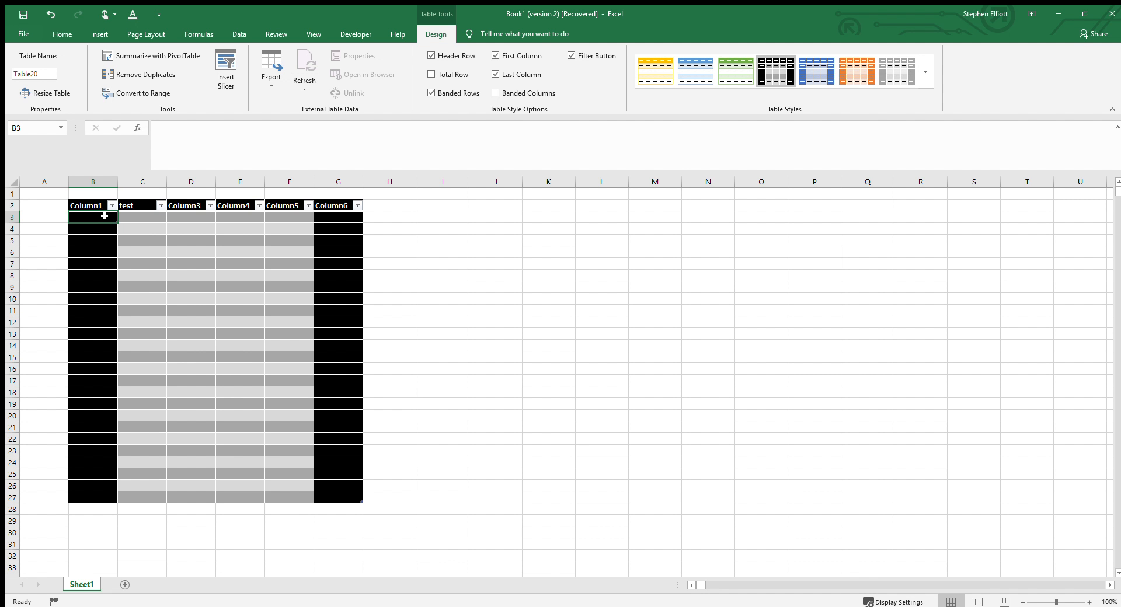
pyautogui.write('Jim')
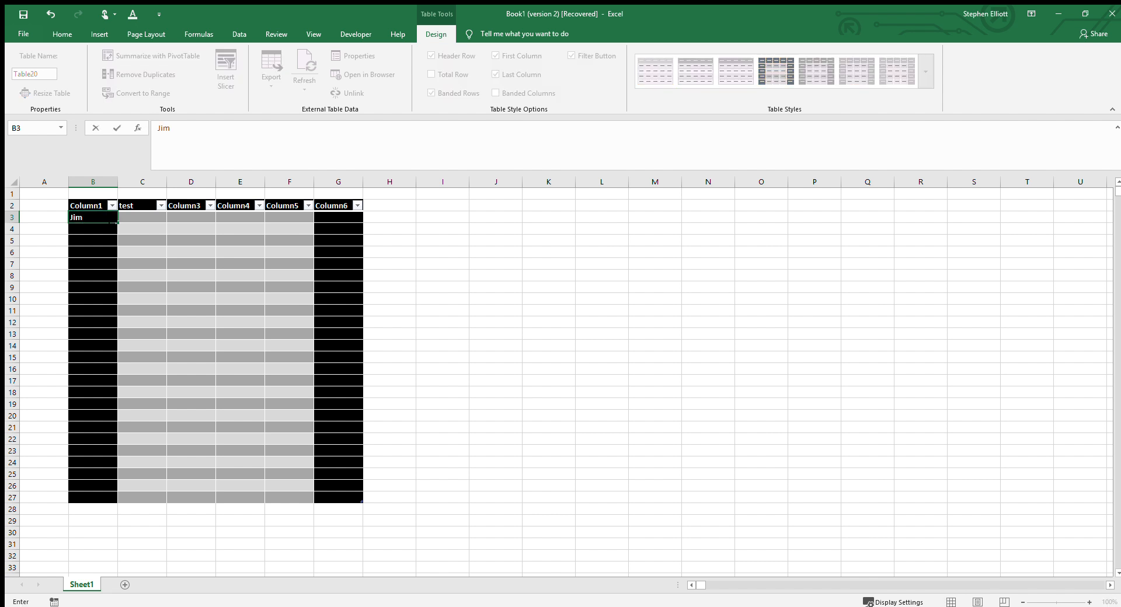
pyautogui.press('Return')
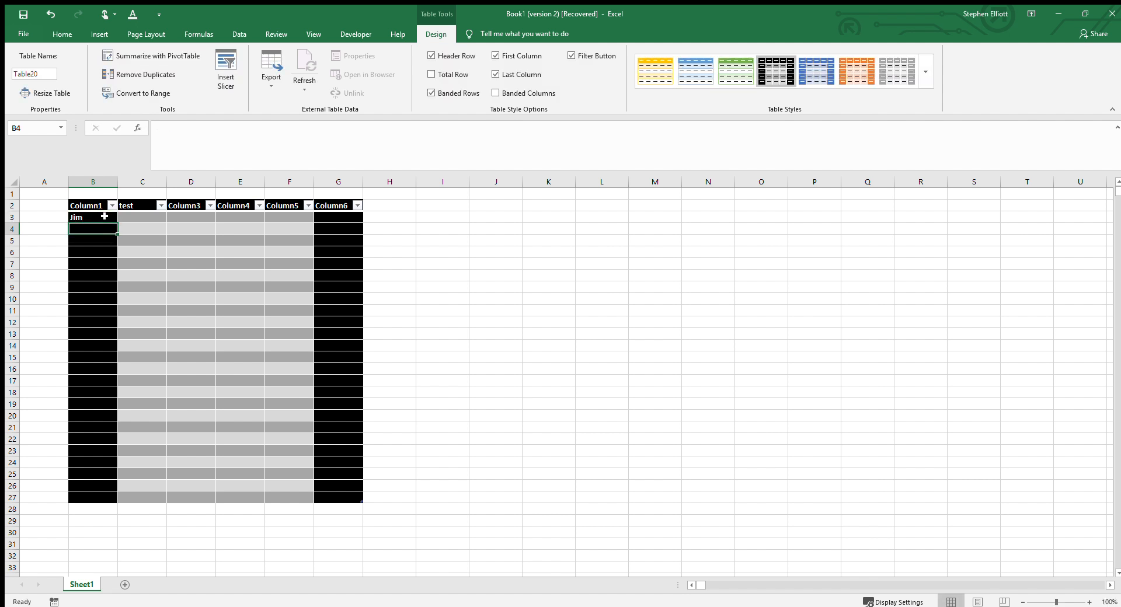
pyautogui.write('Jim')
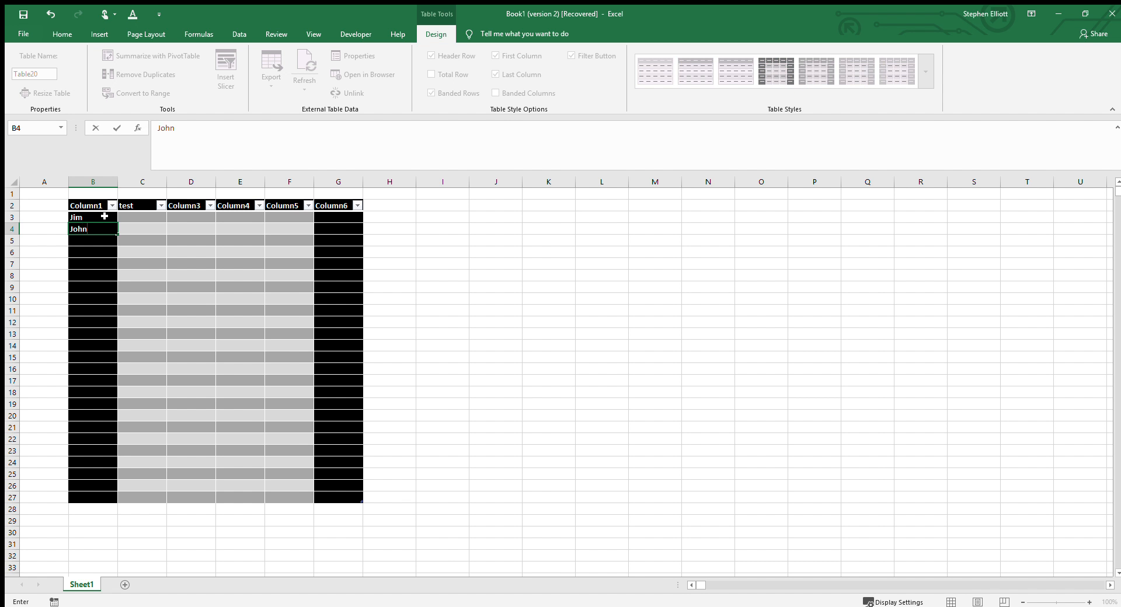
pyautogui.press('Tab')
# Rename the headers in C2 and D2 as Score 1 and Score 2.
pyautogui.press('Up')
pyautogui.press('Up')
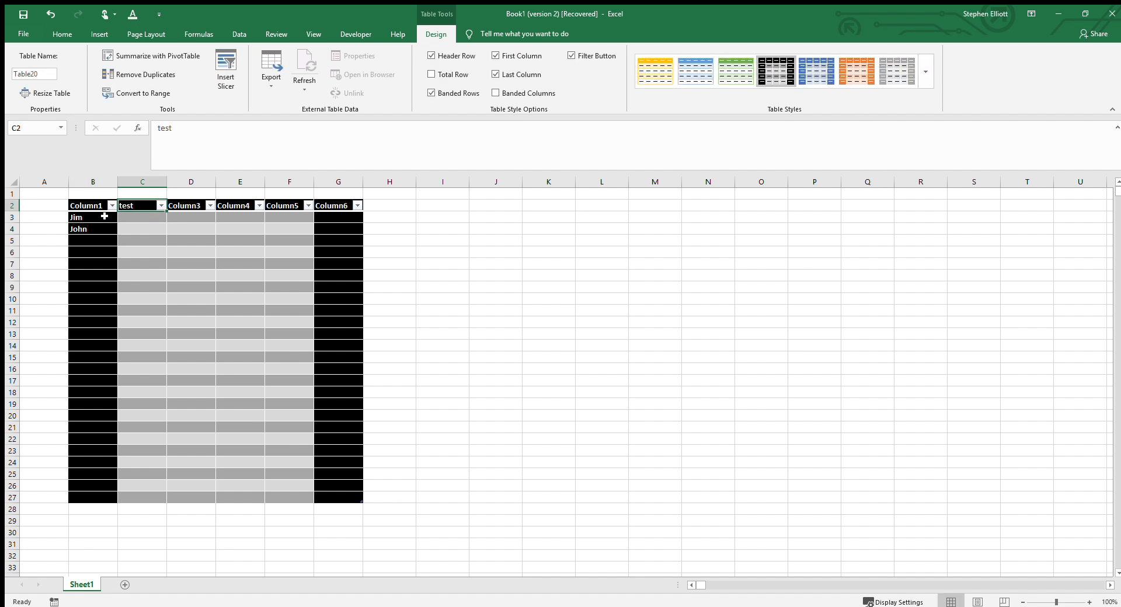
pyautogui.write('Score 1')
pyautogui.press('Tab')
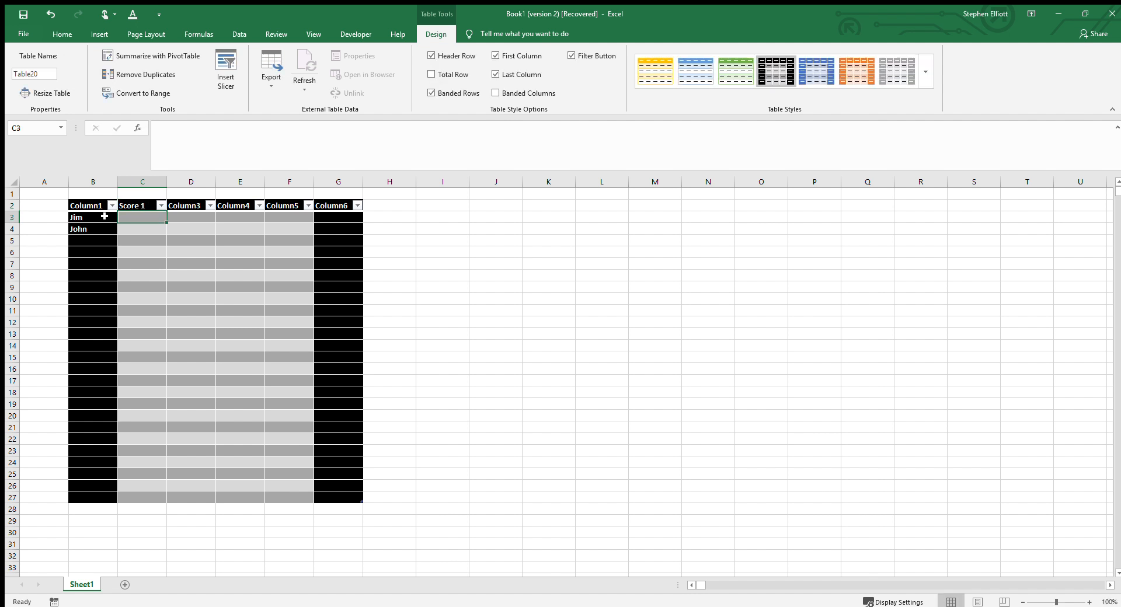
pyautogui.write('Score 2')
pyautogui.press('Return')
# Enter an AVERAGE formula in G3 covering Score 1 through Column5 of that row and check it down Column6.
pyautogui.press('Right')
pyautogui.press('Right')
pyautogui.press('Right')
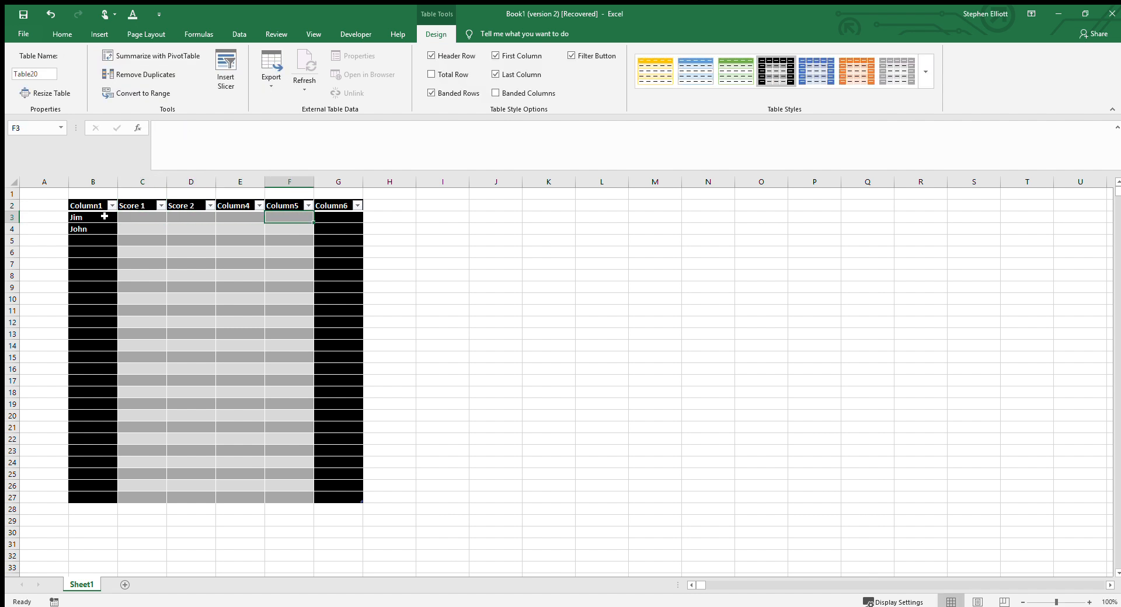
pyautogui.press('Right')
pyautogui.write('=aver')
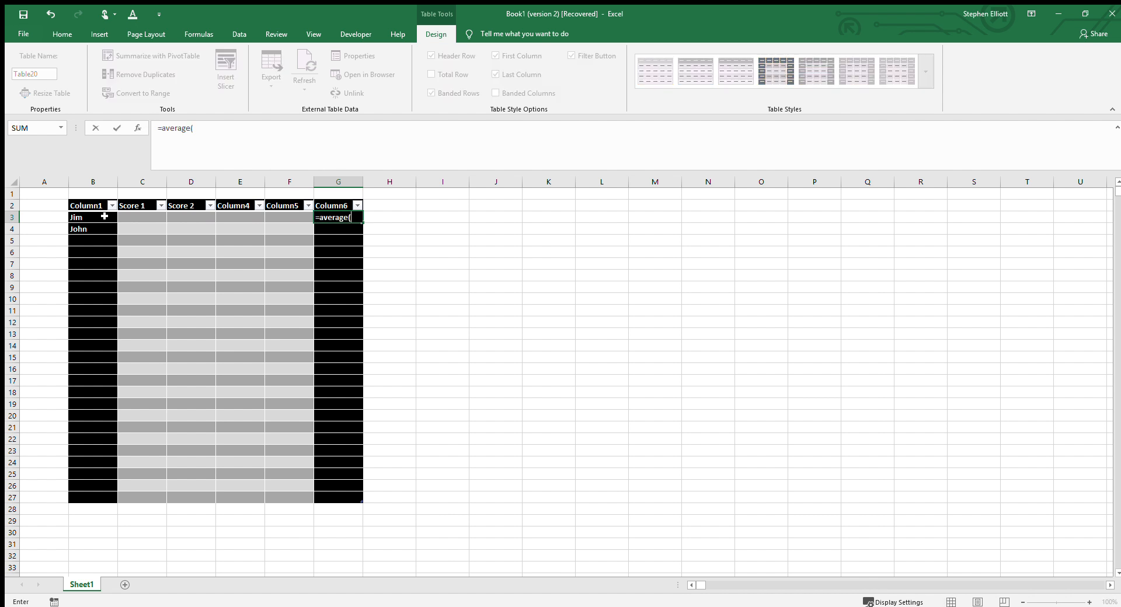
pyautogui.moveTo(135, 217); pyautogui.dragTo(275, 222)
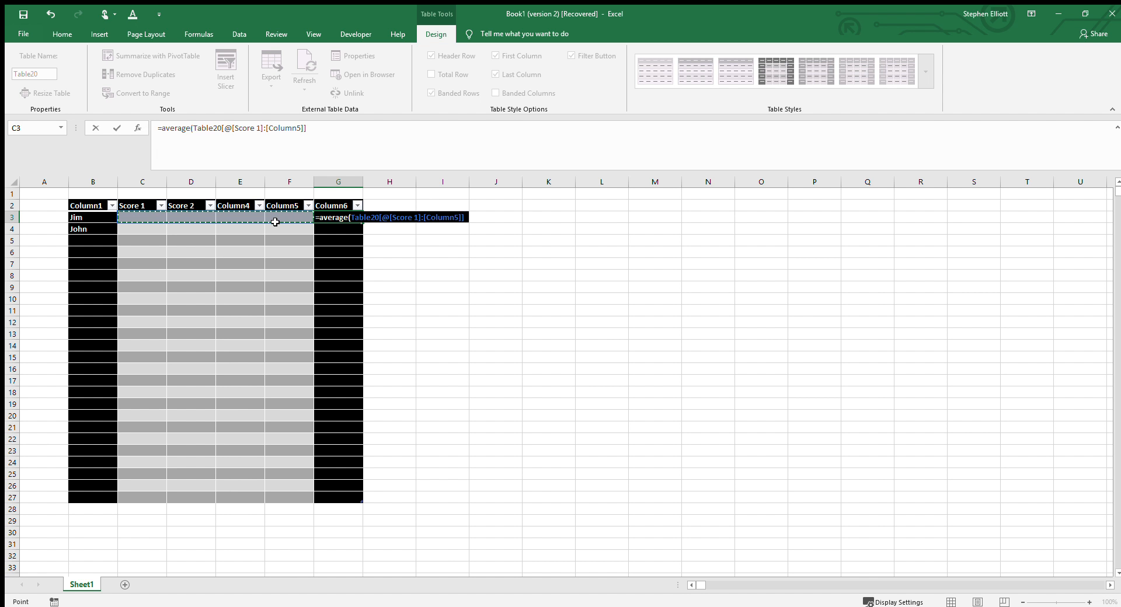
pyautogui.write(')')
pyautogui.press('Return')
pyautogui.press('Up')
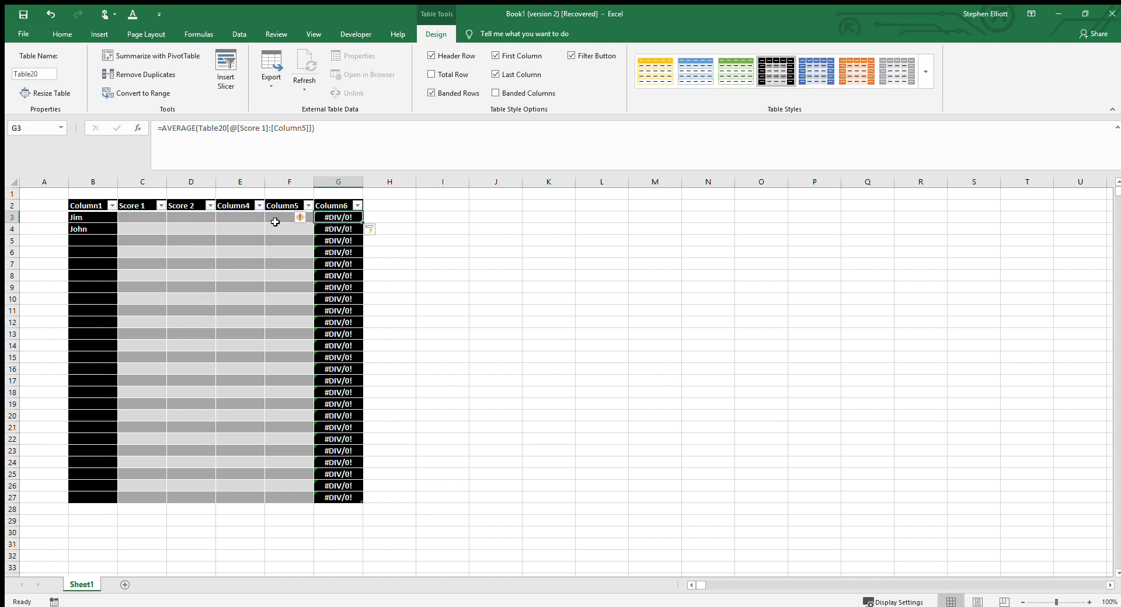
pyautogui.press('Down')
pyautogui.press('Down')
pyautogui.press('Down')
pyautogui.press('Up')
pyautogui.press('Up')
pyautogui.press('Up')
# Enter the scores 1, 2, 3 and 4 across C3:F3 in the first person's row.
pyautogui.click(144, 220)
pyautogui.write('1')
pyautogui.press('Tab')
pyautogui.write('2')
pyautogui.press('Tab')
pyautogui.write('3')
pyautogui.press('Right')
pyautogui.write('4')
pyautogui.press('Return')
# Rename the headers in E2 and F2 as Score 3 and Score 4.
pyautogui.press('Up')
pyautogui.press('Up')
pyautogui.press('Left')
pyautogui.write('Sco')
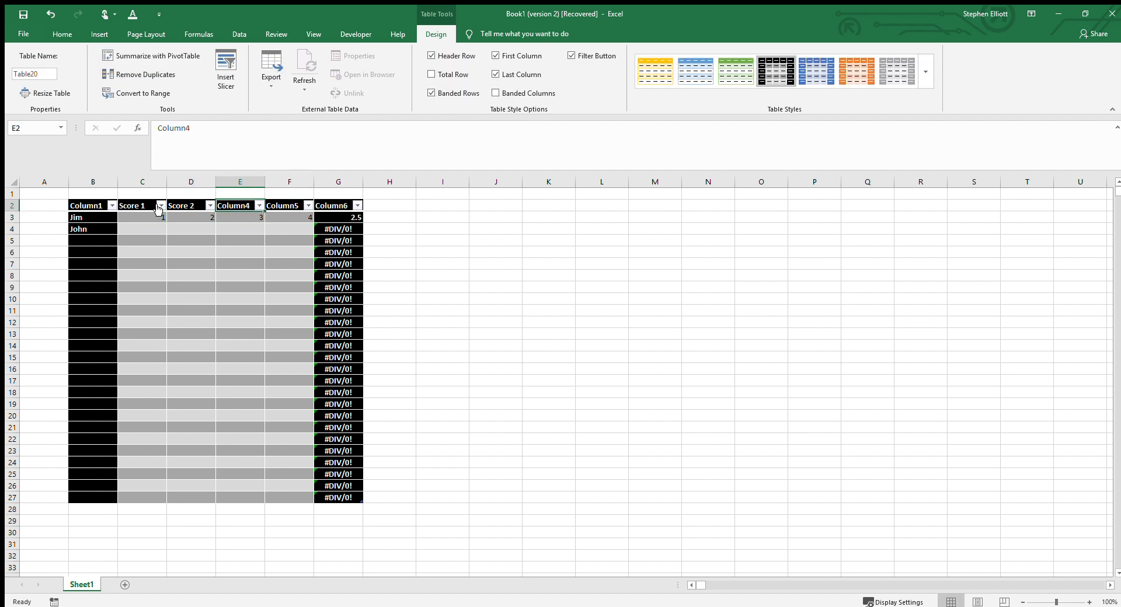
pyautogui.write('re 3')
pyautogui.press('Tab')
pyautogui.write('Scpr')
pyautogui.press('BackSpace')
pyautogui.write('ore 4')
pyautogui.press('Return')
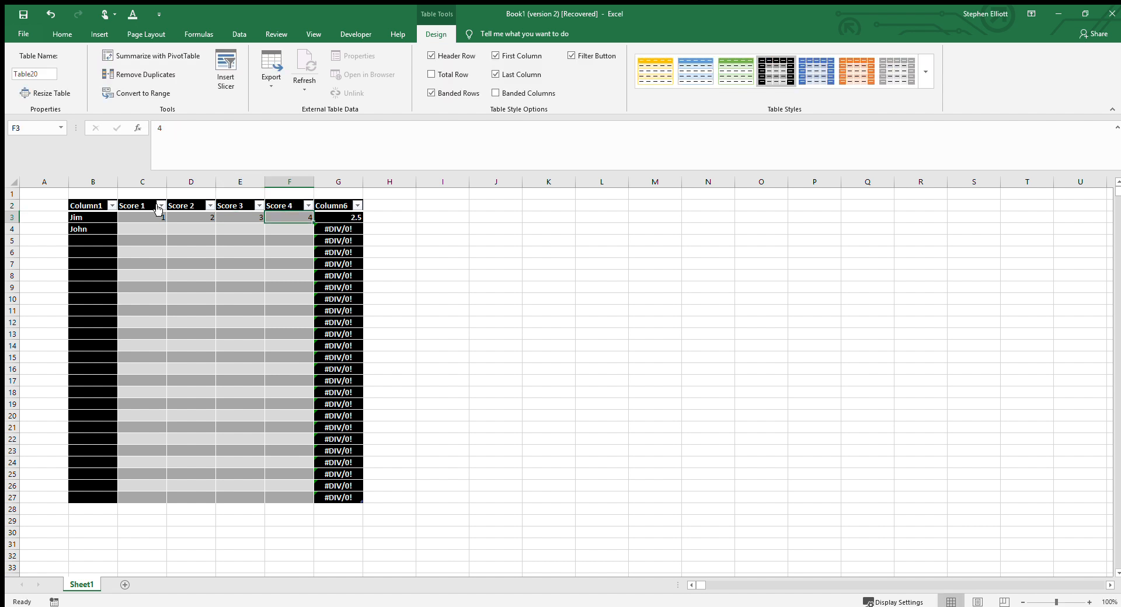
# Enter the scores 2, 1, 5 and 3 across C4:F4 in the second person's row.
pyautogui.click(135, 228)
pyautogui.write('2')
pyautogui.press('Tab')
pyautogui.write('1')
pyautogui.press('Tab')
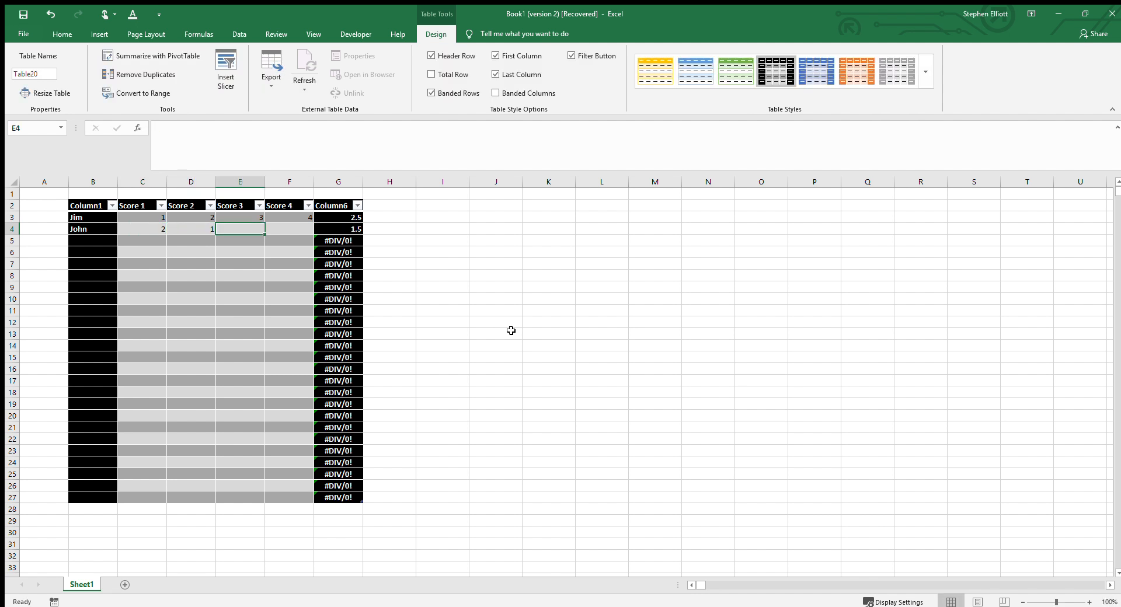
pyautogui.write('5')
pyautogui.press('Tab')
pyautogui.write('3')
pyautogui.press('Tab')
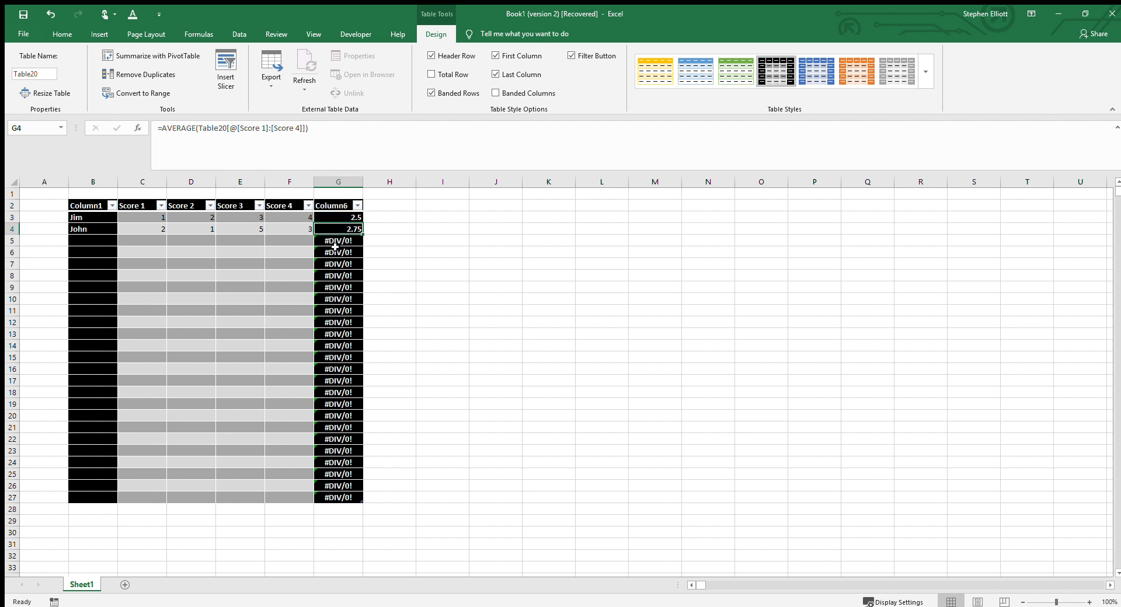
pyautogui.click(150, 232)
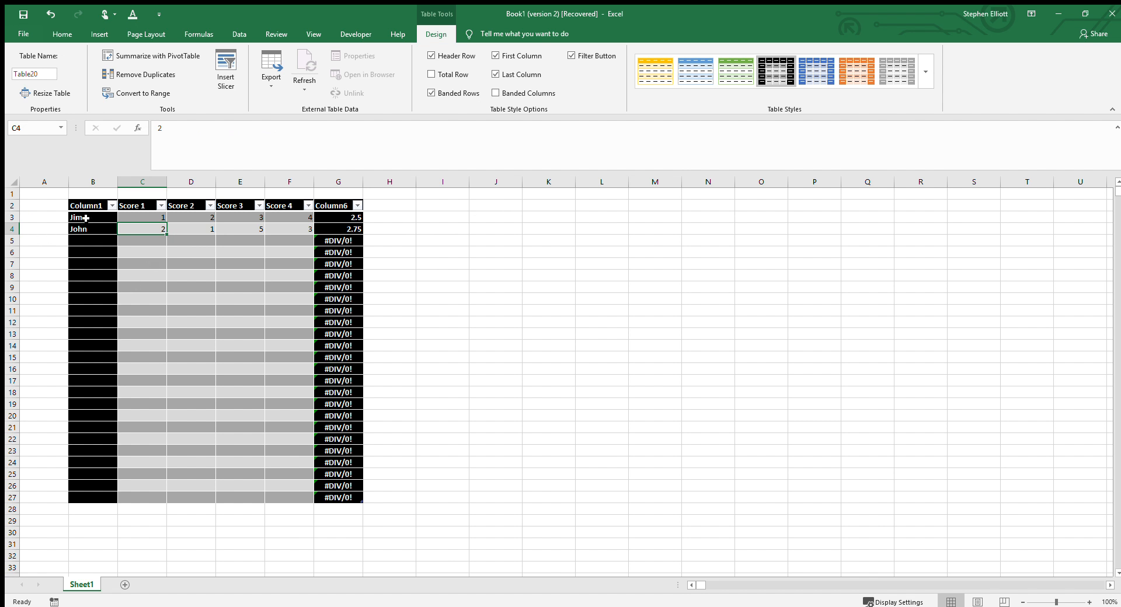
pyautogui.moveTo(99, 208); pyautogui.dragTo(357, 499)
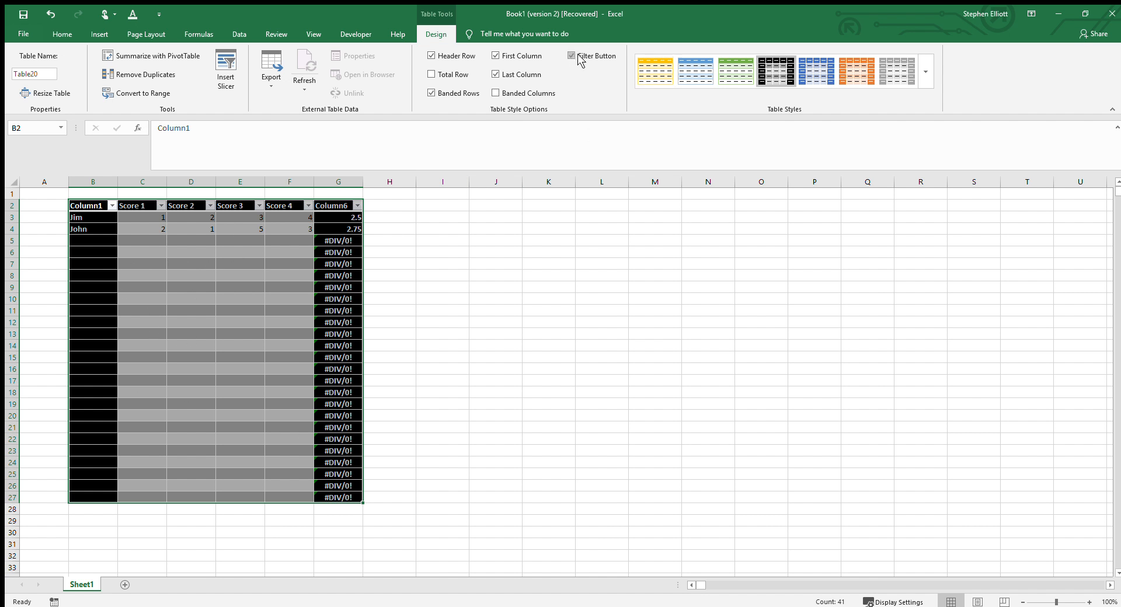
pyautogui.click(99, 207)
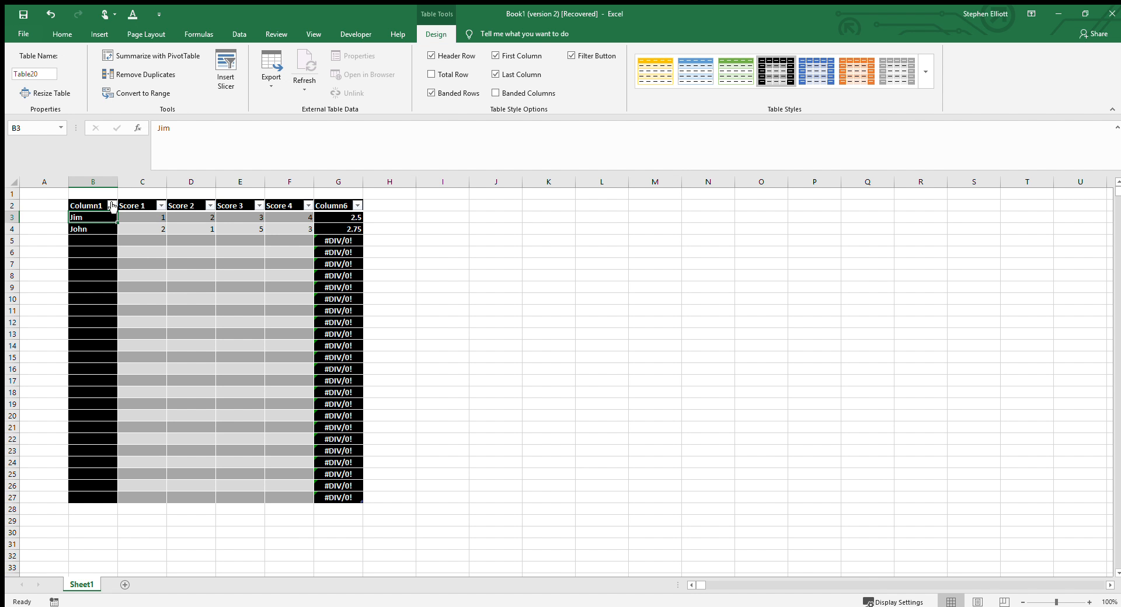
pyautogui.moveTo(95, 207); pyautogui.dragTo(304, 347)
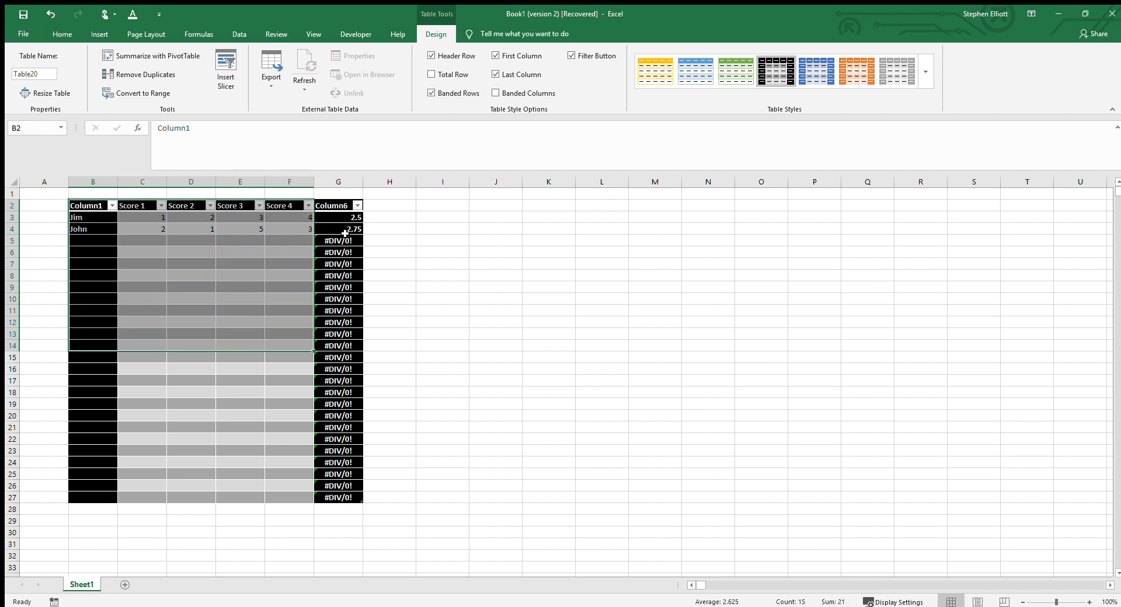
pyautogui.moveTo(99, 207); pyautogui.dragTo(343, 320)
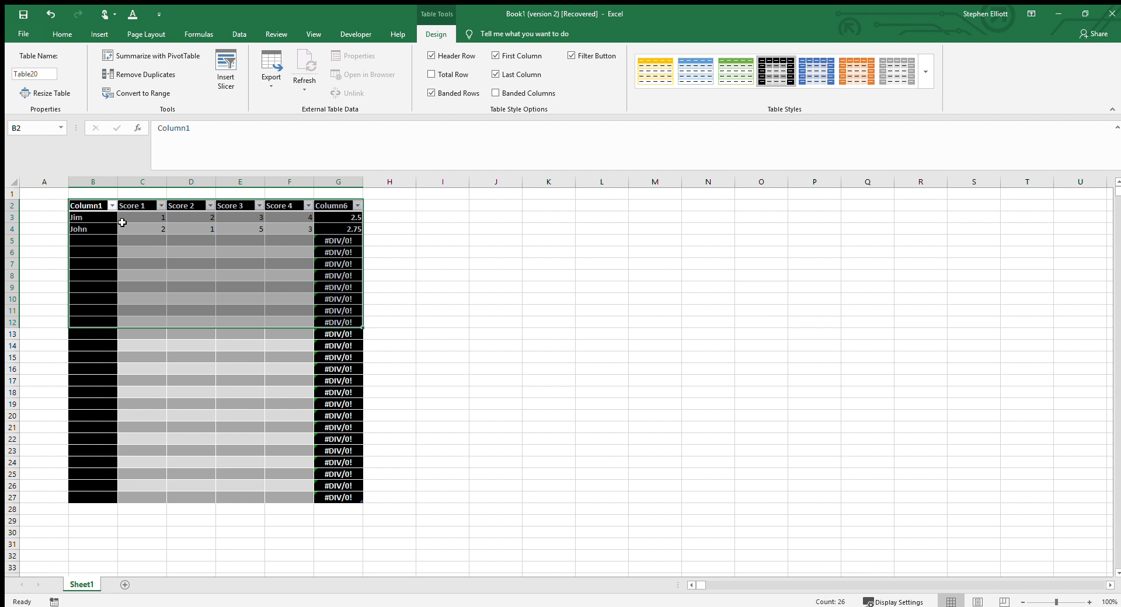
pyautogui.click(103, 223)
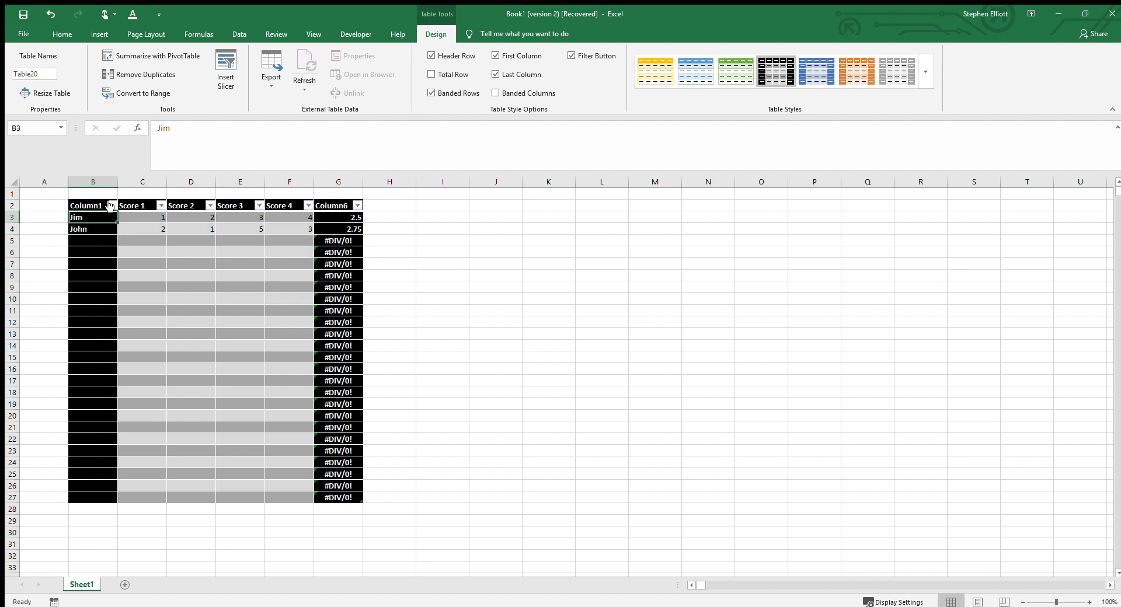
# Add two more people's first names in cells B5 and B6 of Column1.
pyautogui.click(95, 237)
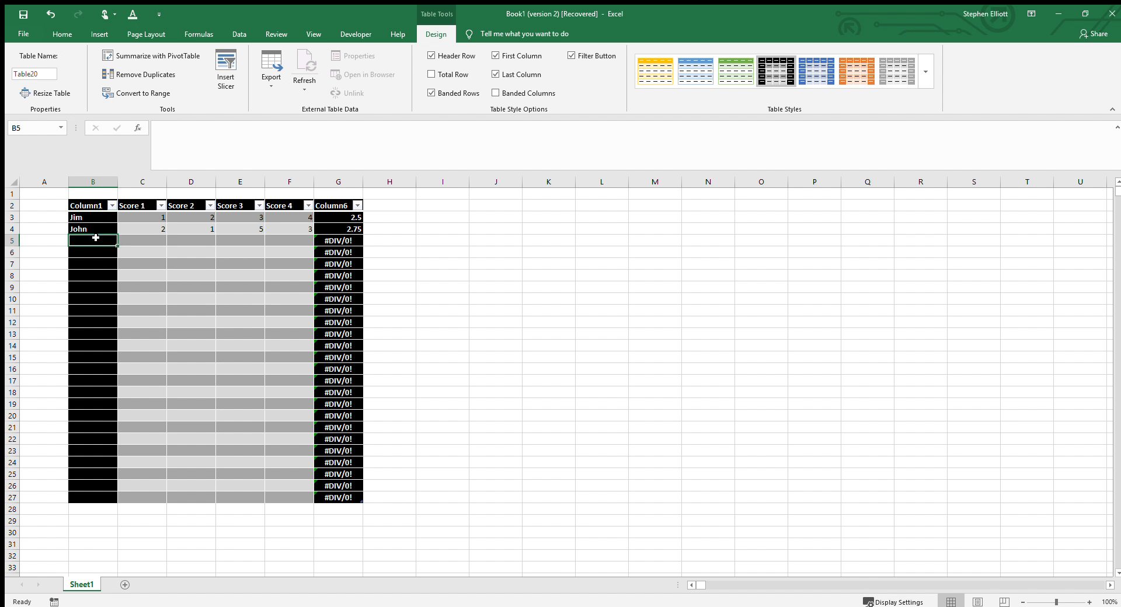
pyautogui.write('nancy')
pyautogui.press('Return')
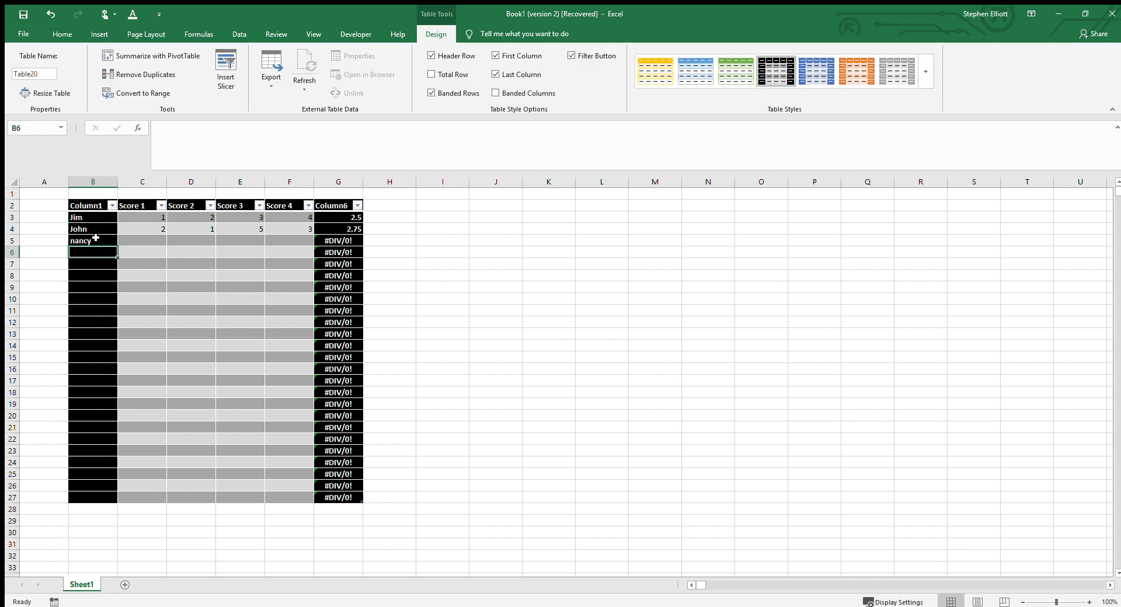
pyautogui.write('susan')
pyautogui.press('Return')
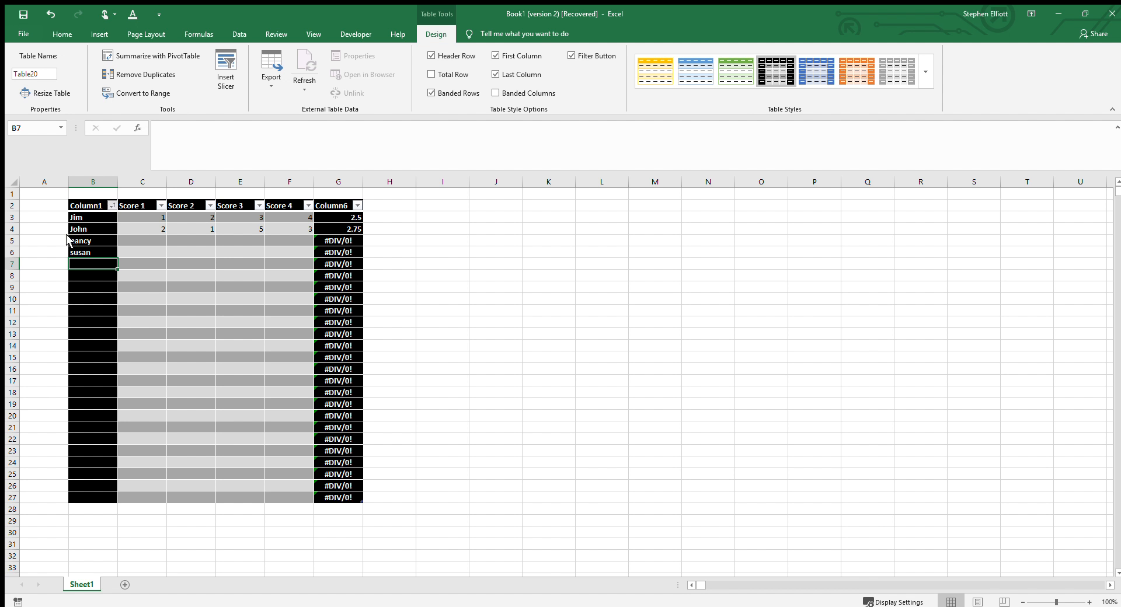
# Sort the table by Column1 from Z to A, and filter out two names before restoring all rows.
pyautogui.click(64, 229)
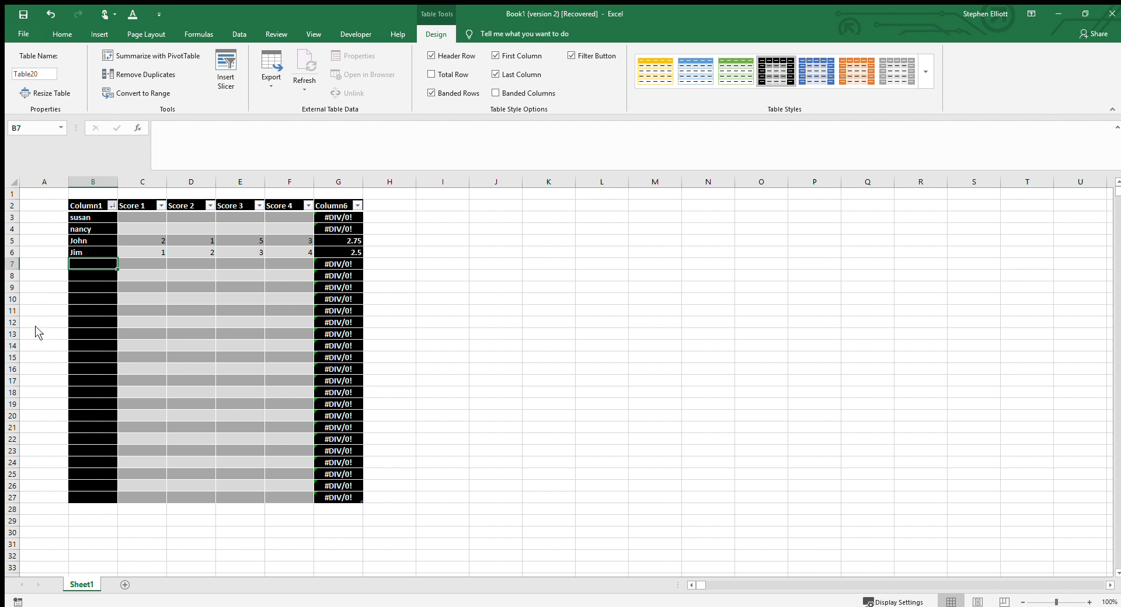
pyautogui.click(70, 422)
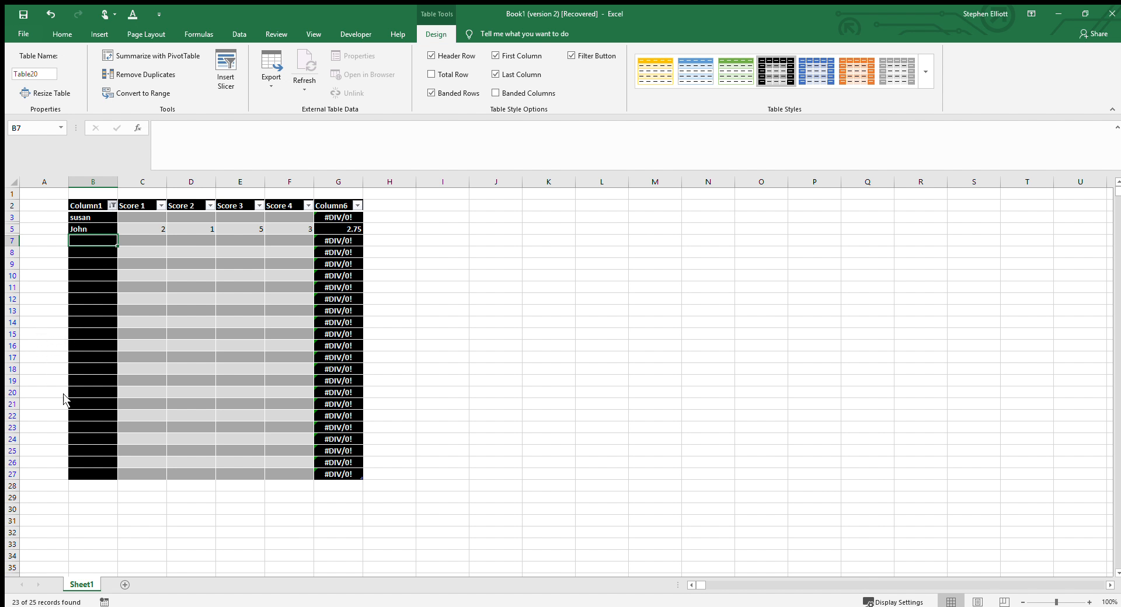
pyautogui.click(70, 426)
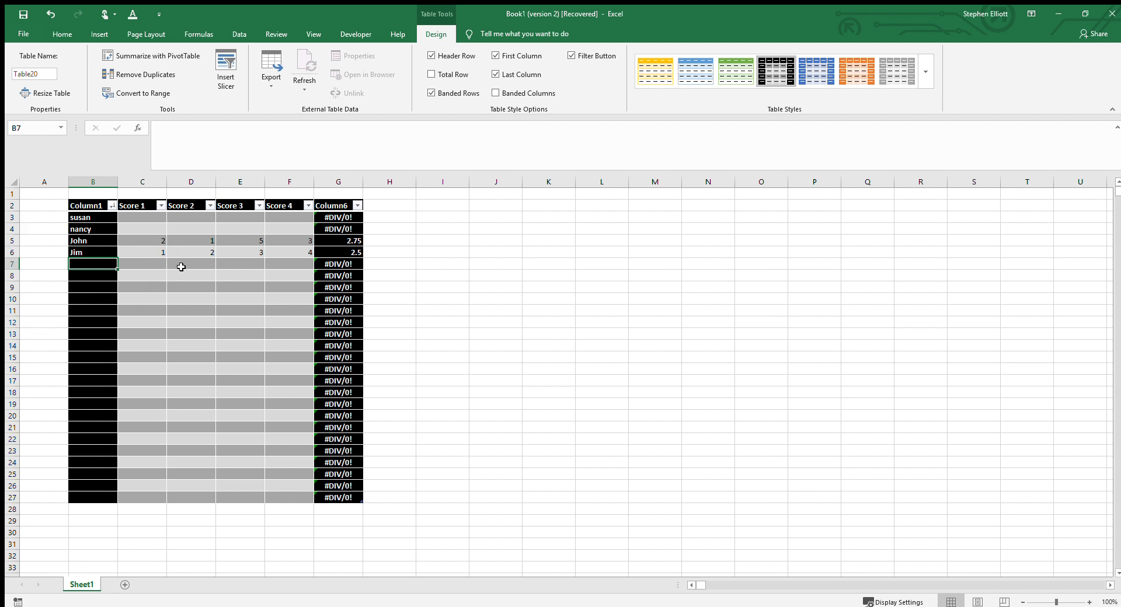
# Turn the table's filter buttons off and back on.
pyautogui.click(571, 56)
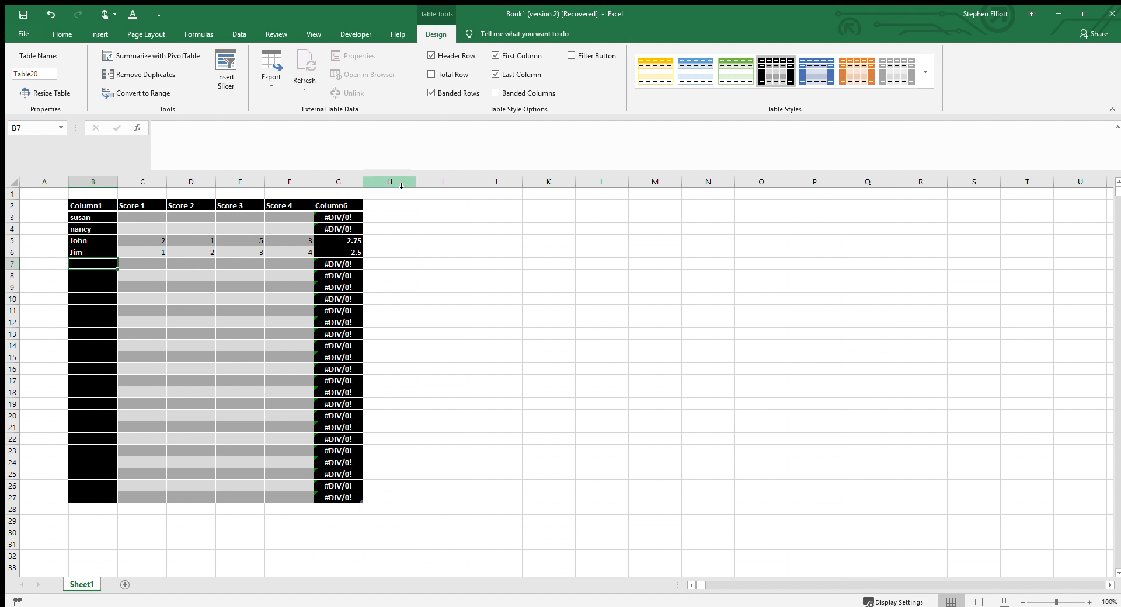
pyautogui.click(571, 56)
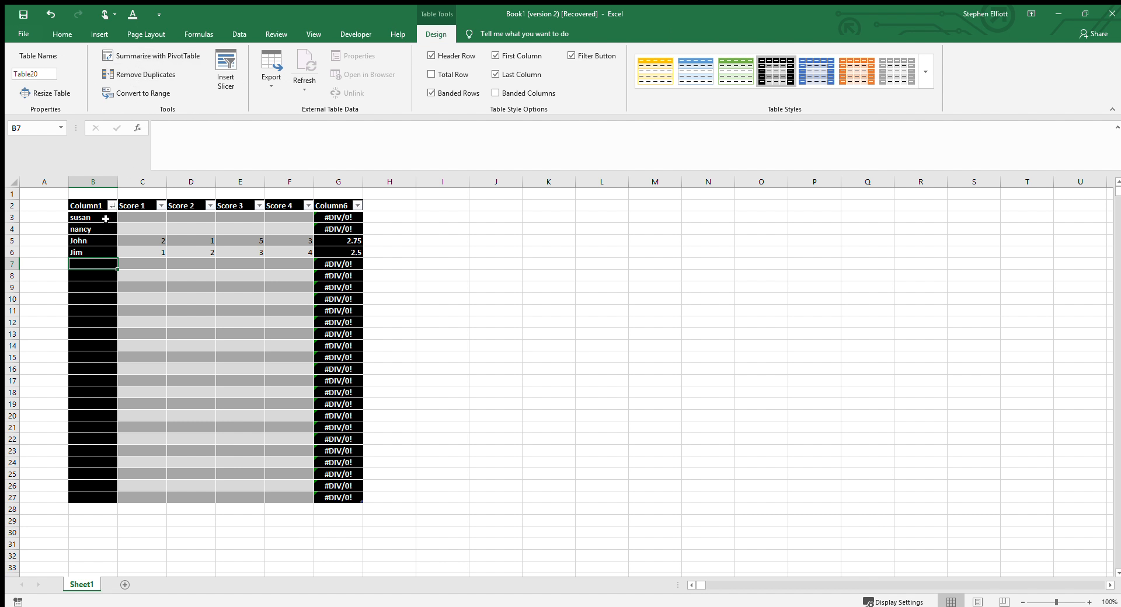
# Remove the table's duplicate rows, check the cleared area below the remaining rows, and undo the removal.
pyautogui.click(139, 77)
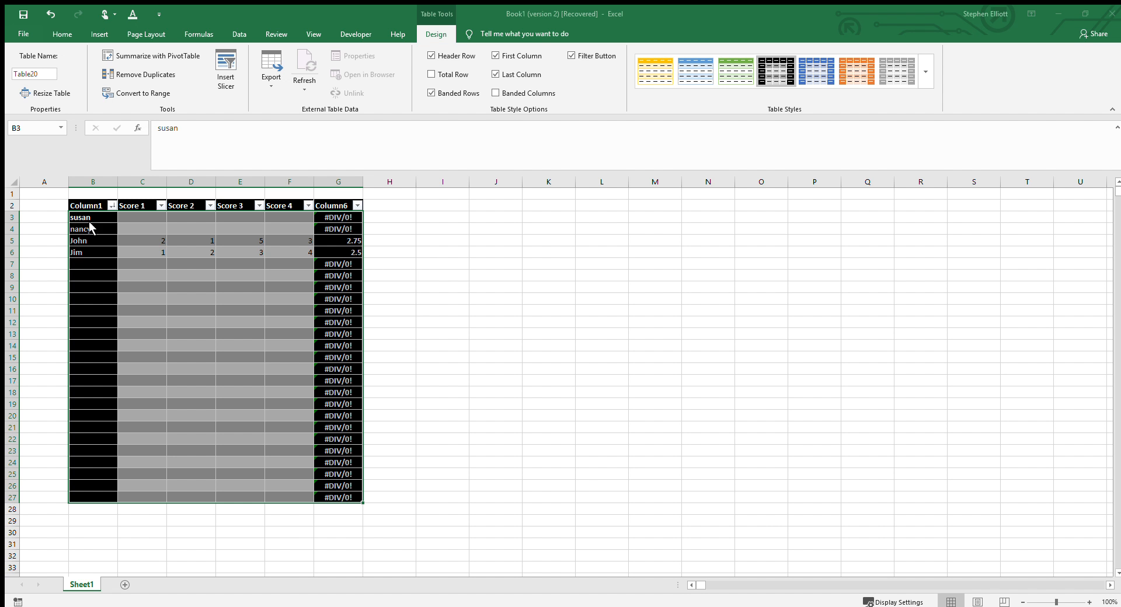
pyautogui.click(529, 322)
pyautogui.click(557, 337)
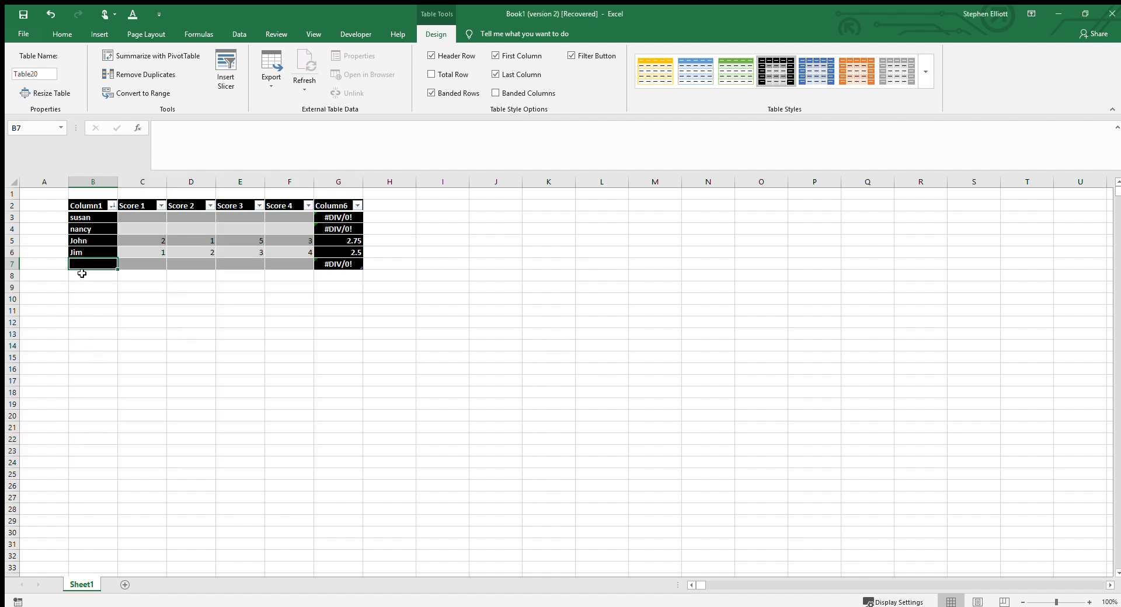
pyautogui.moveTo(82, 273); pyautogui.dragTo(330, 458)
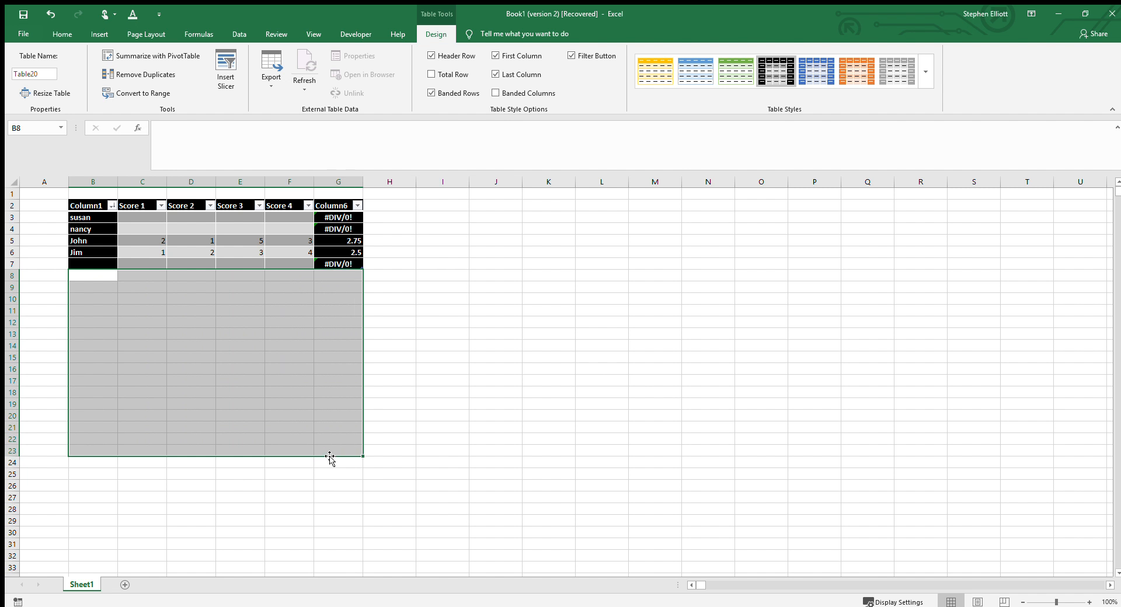
pyautogui.click(87, 275)
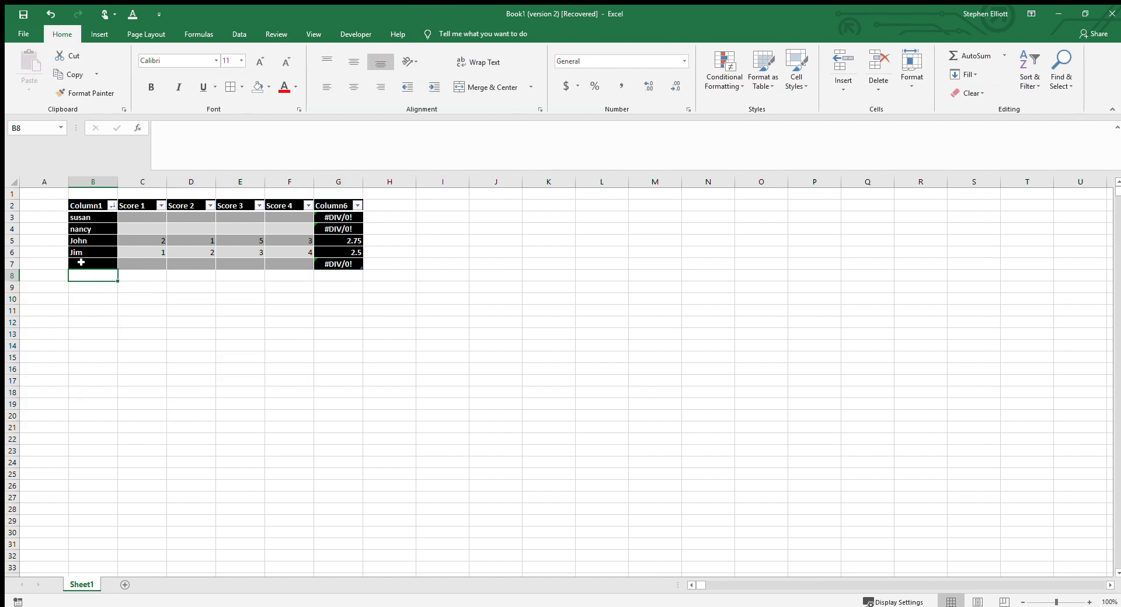
pyautogui.hotkey('ctrl', 'z')
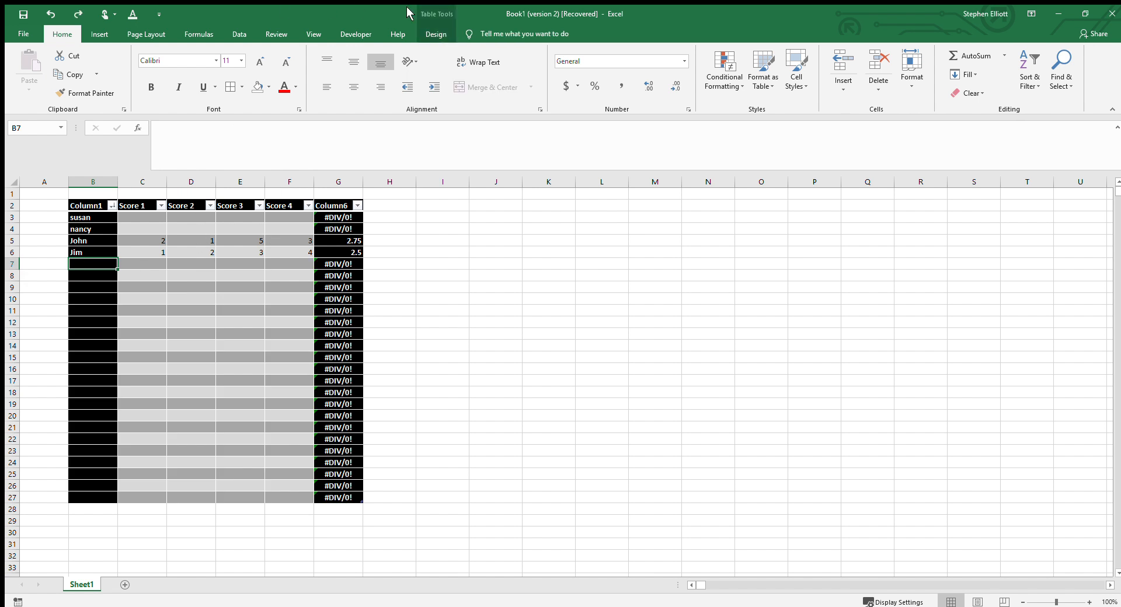
# Insert a slicer for Column1 and place it beside the table over columns I to K.
pyautogui.click(435, 32)
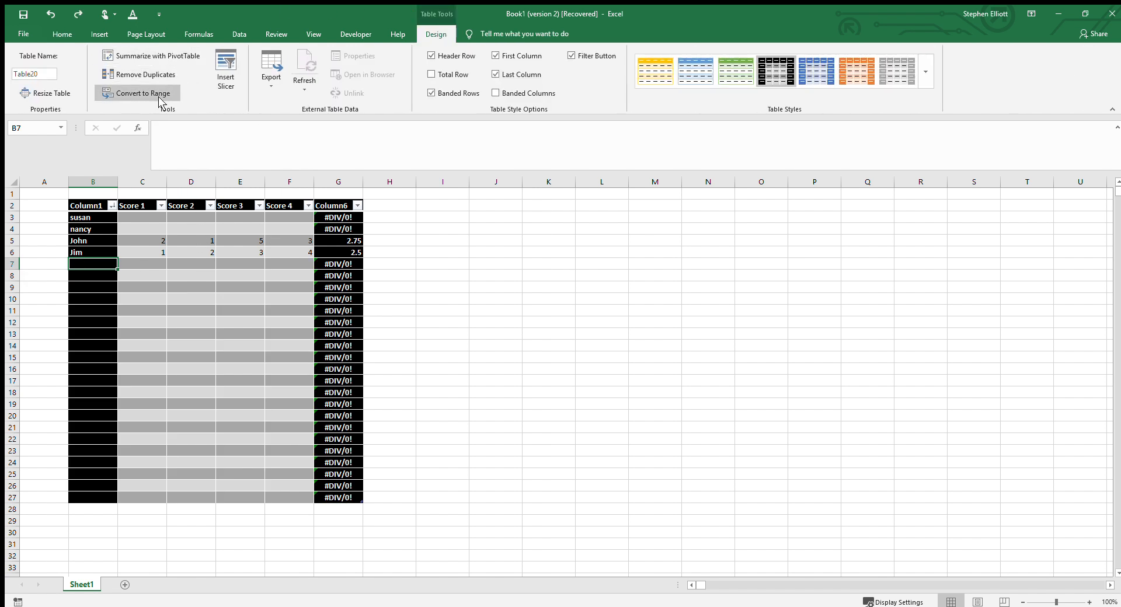
pyautogui.click(222, 86)
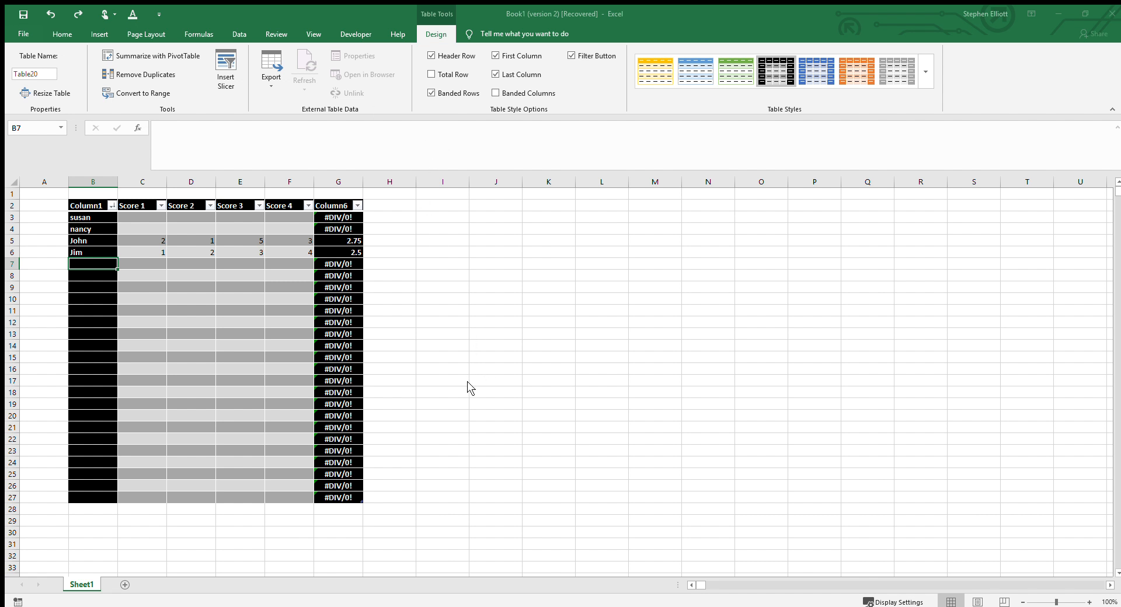
pyautogui.press('Return')
pyautogui.moveTo(565, 281); pyautogui.dragTo(495, 197)
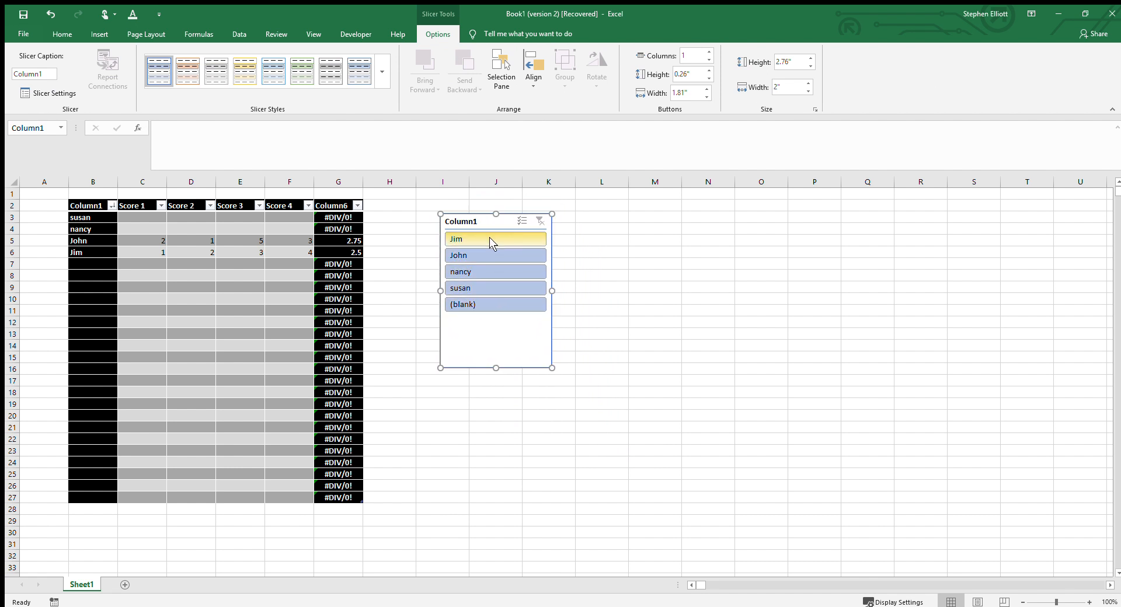
# Add another person's first name in B7 and the values 1, 2, 3 and 4 down B8:B11.
pyautogui.click(90, 263)
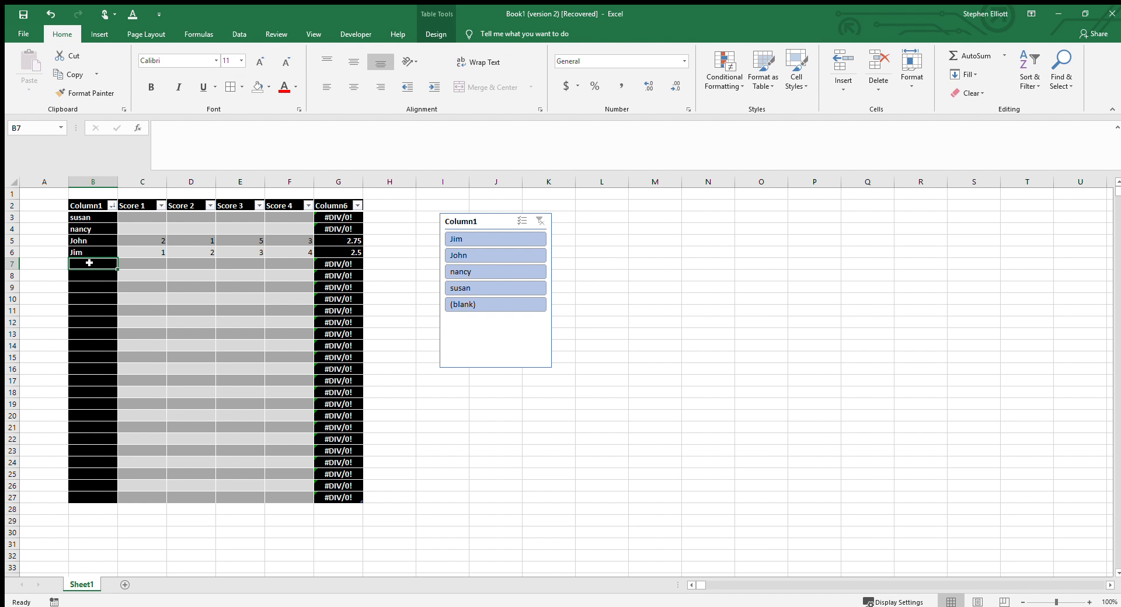
pyautogui.write('james')
pyautogui.press('Return')
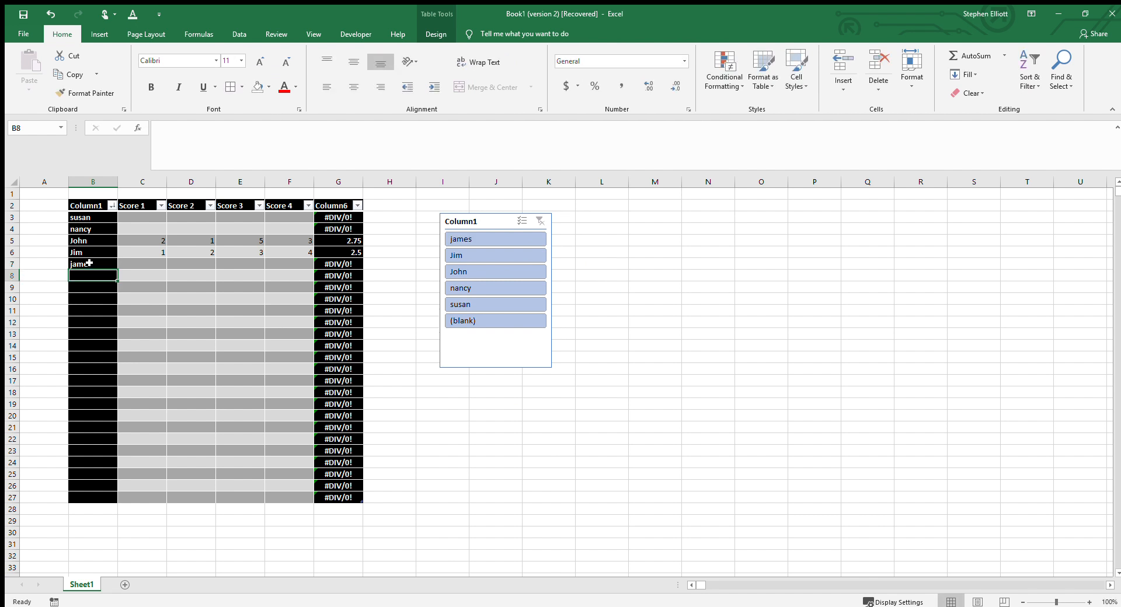
pyautogui.write('1')
pyautogui.press('Return')
pyautogui.write('2')
pyautogui.press('Return')
pyautogui.write('3')
pyautogui.press('Return')
pyautogui.write('4')
pyautogui.press('Return')
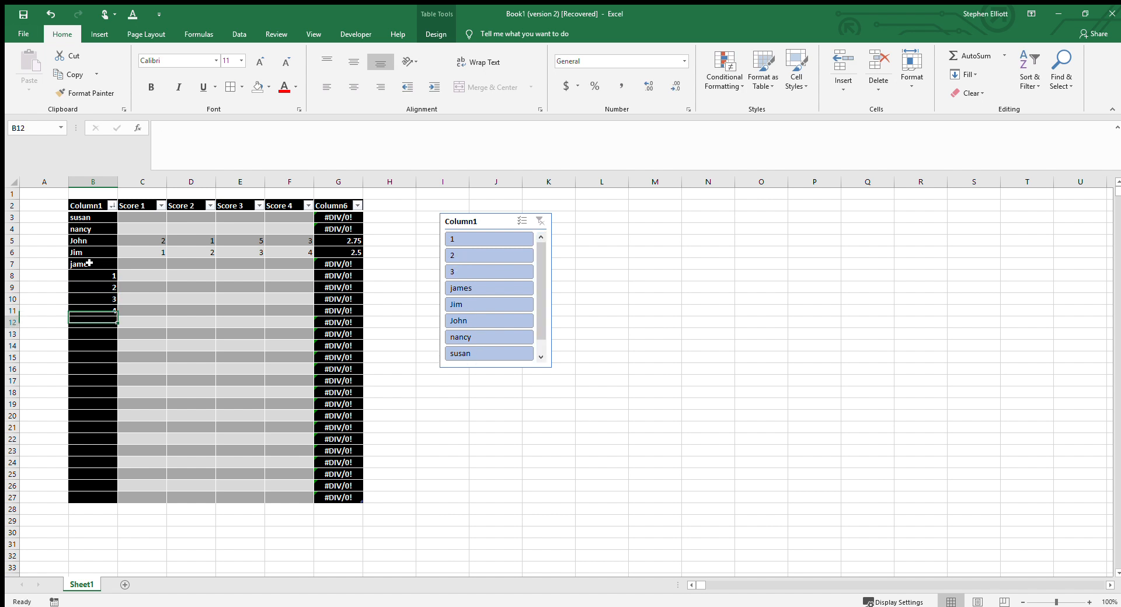
# Delete the Column1 slicer from the sheet.
pyautogui.scroll(-1, 510, 291)
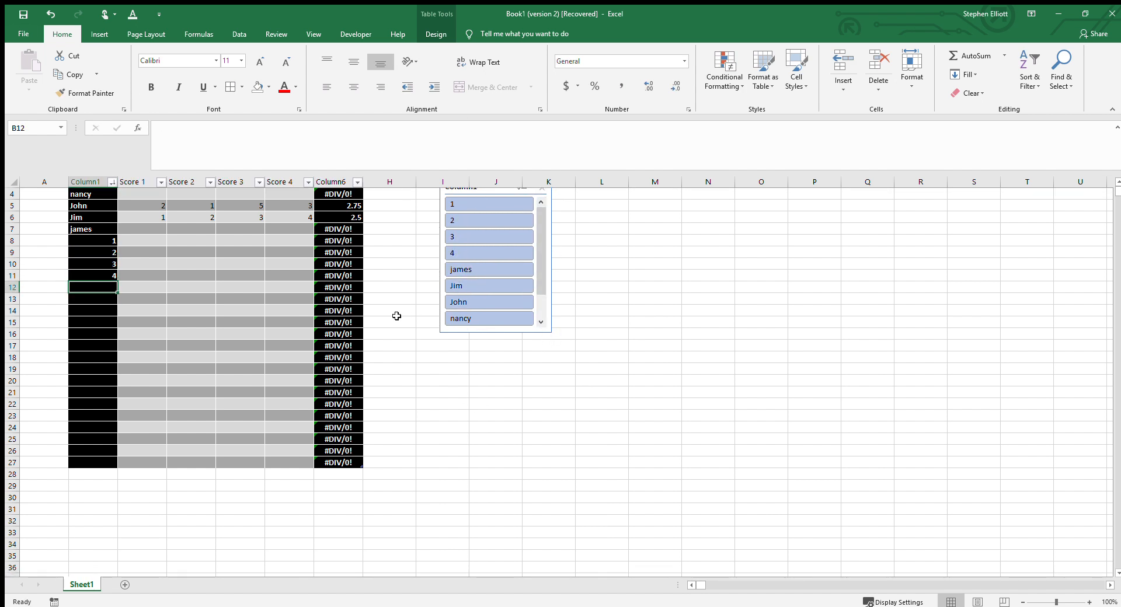
pyautogui.scroll(1, 403, 313)
pyautogui.click(501, 222)
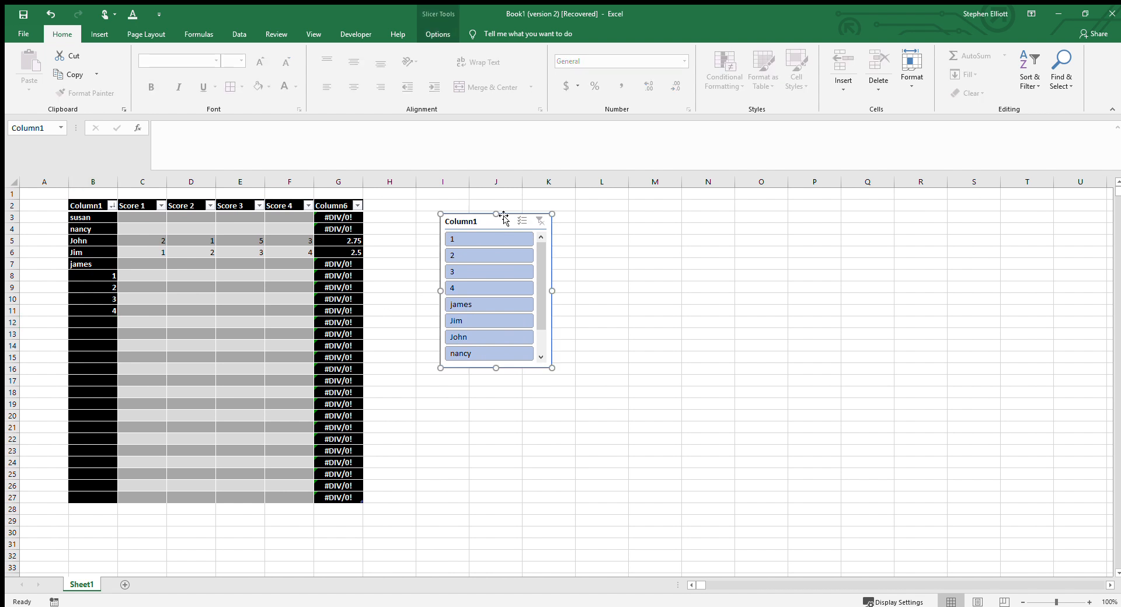
pyautogui.press('Delete')
# Select the table cells B2:G26 and show the table's design options.
pyautogui.moveTo(88, 204); pyautogui.dragTo(354, 489)
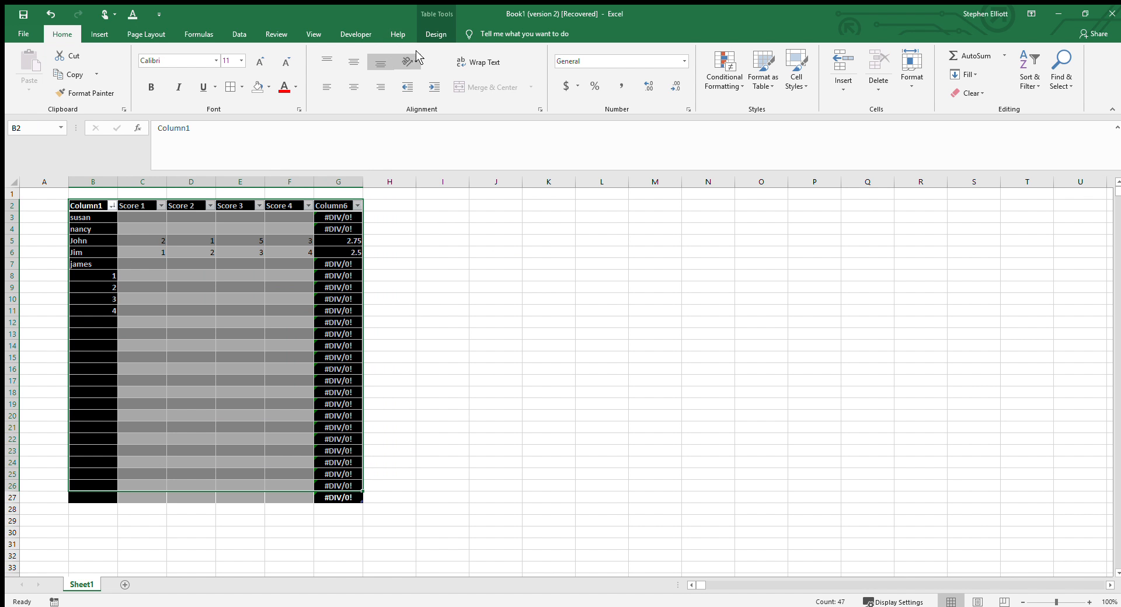
pyautogui.click(432, 30)
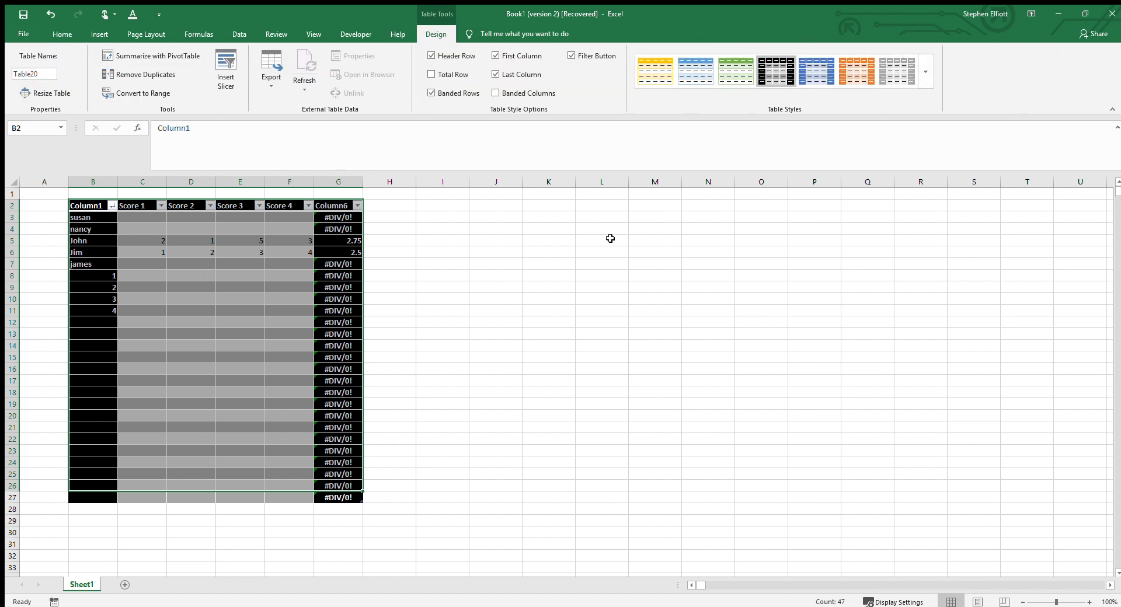